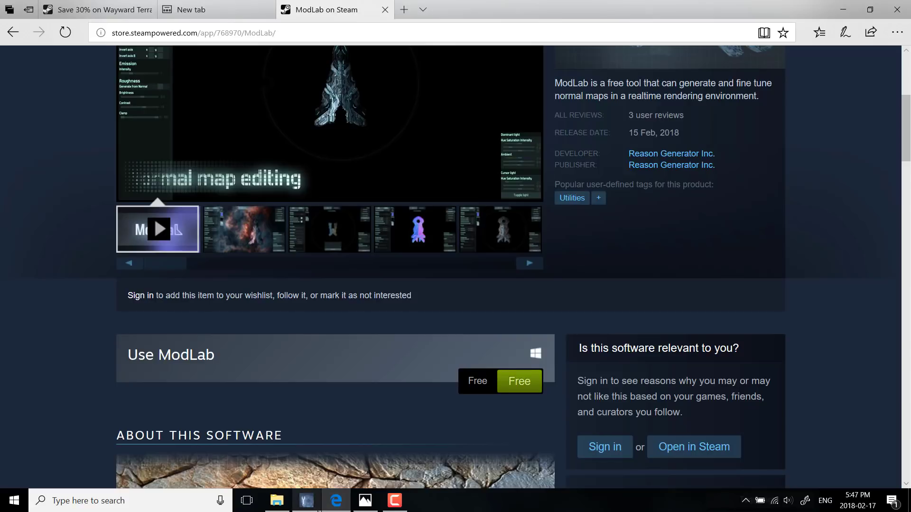
Step: Switch to ModLab and load Rock.png from the Desktop as the diffuse texture
click(307, 501)
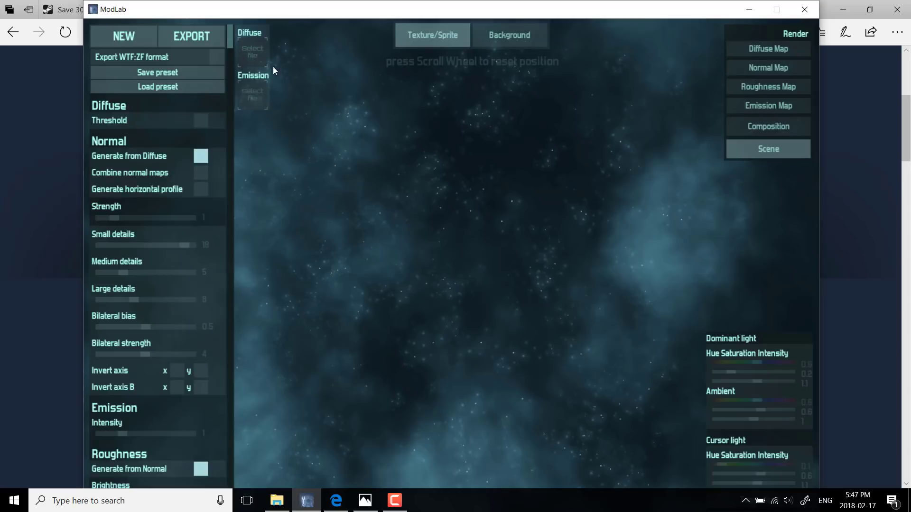
click(399, 172)
scroll(213, 200, down, 1)
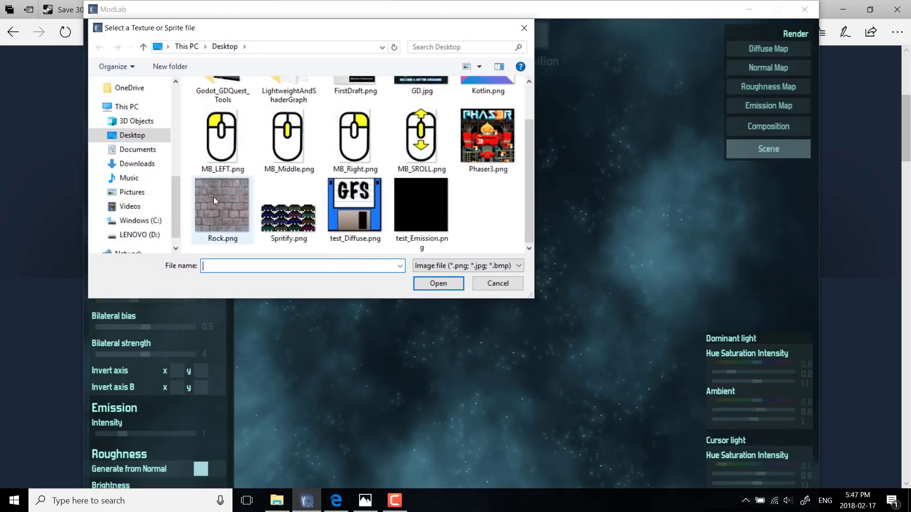
double_click(214, 199)
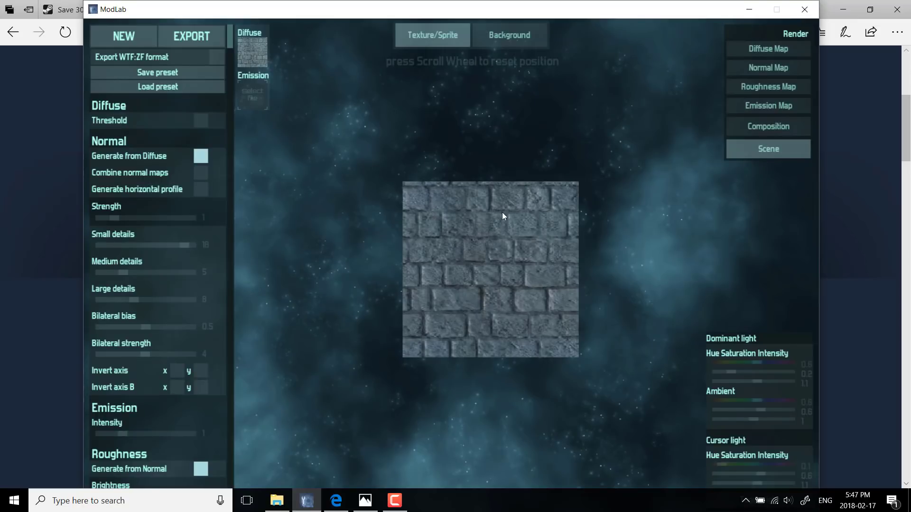
scroll(517, 256, down, 9)
scroll(515, 256, up, 11)
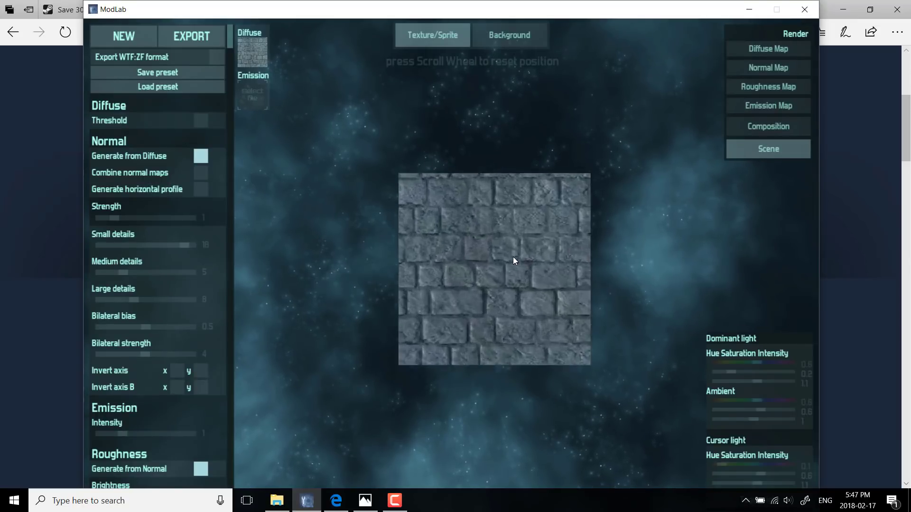
scroll(513, 258, down, 3)
scroll(513, 258, up, 4)
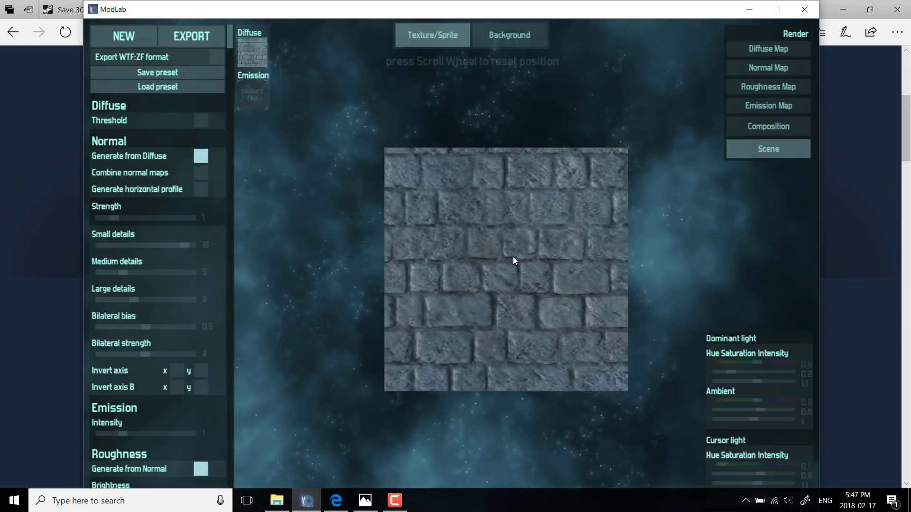
Step: Examine the background settings and the texture's diffuse, normal, roughness, emission, composition and scene renders
click(495, 36)
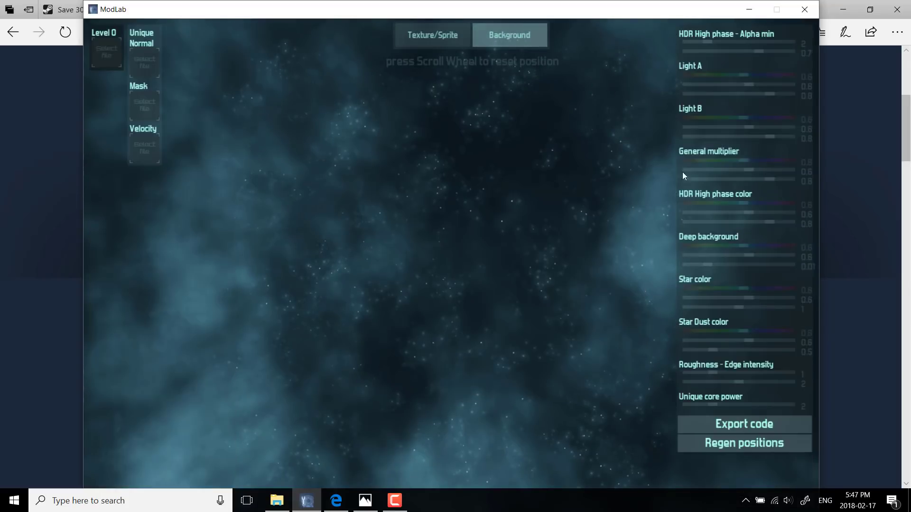
click(448, 41)
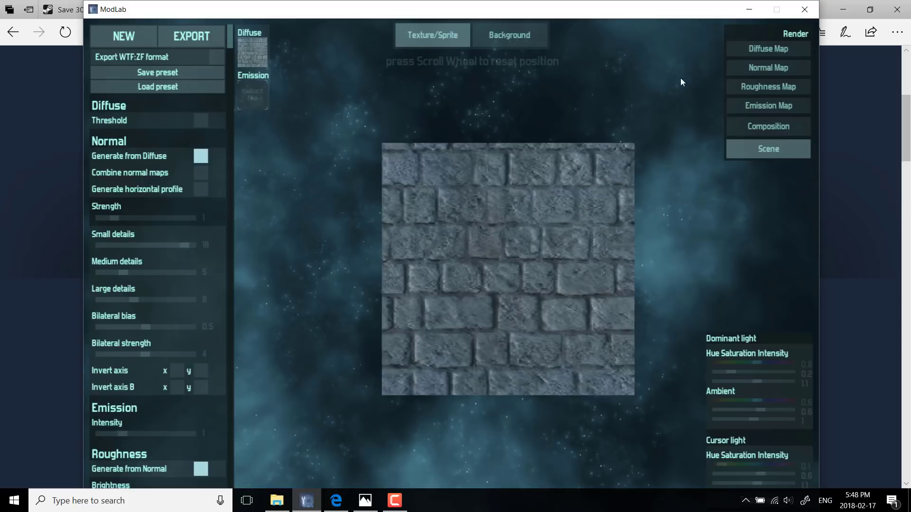
click(768, 51)
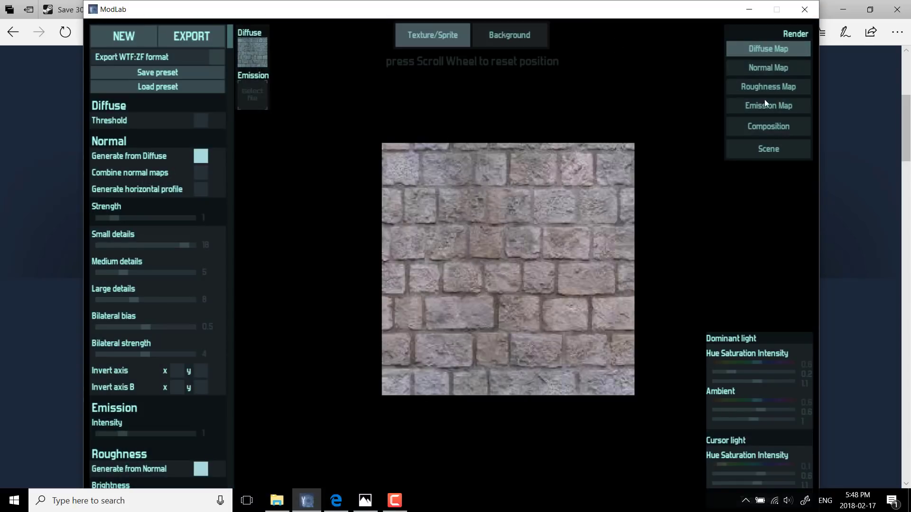
click(767, 67)
click(777, 89)
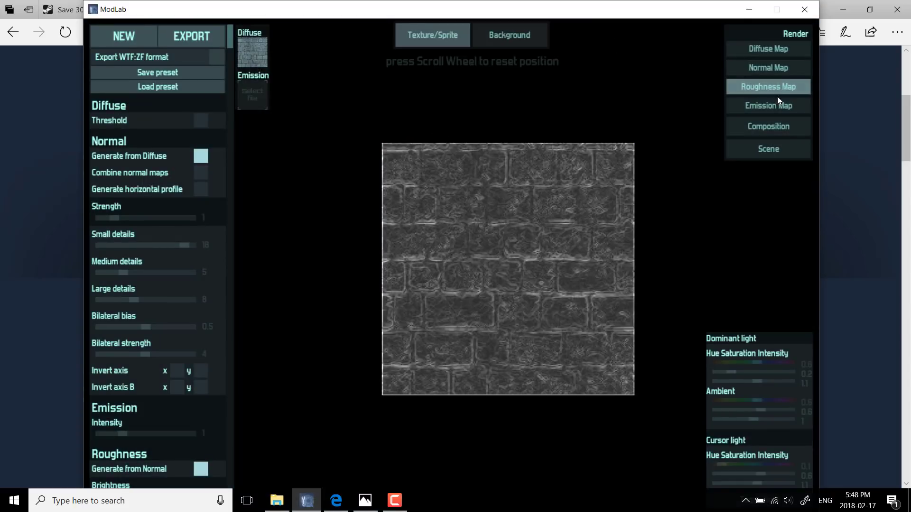
click(778, 105)
click(774, 126)
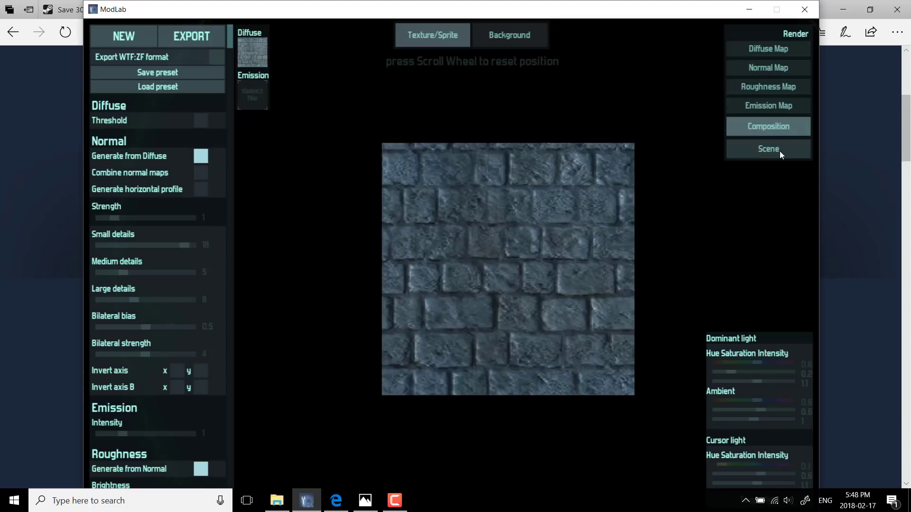
click(779, 150)
click(778, 126)
click(792, 149)
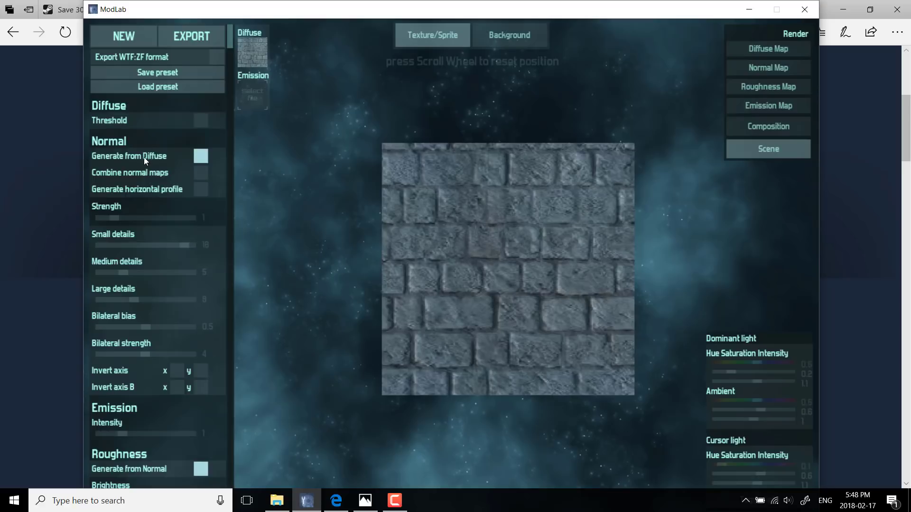
Step: Turn generating the normal map from diffuse off and back on, comparing the normal and diffuse renders
click(201, 157)
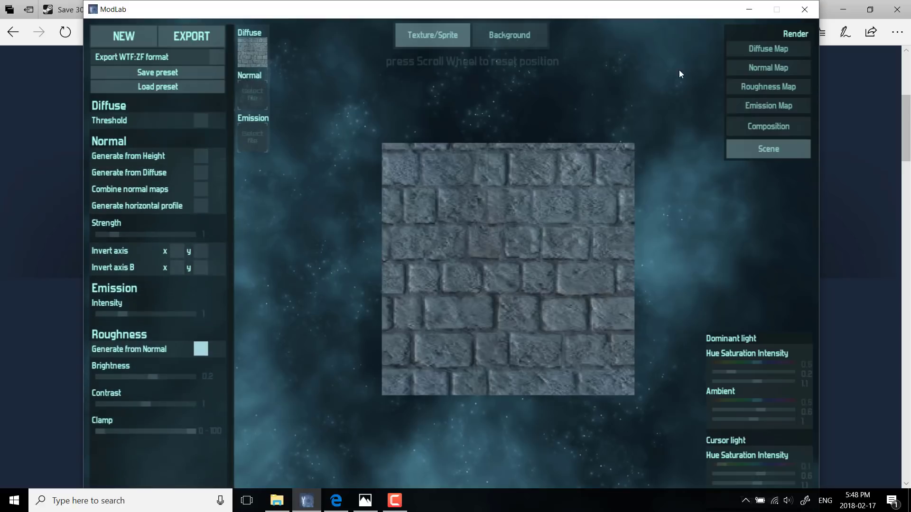
click(765, 68)
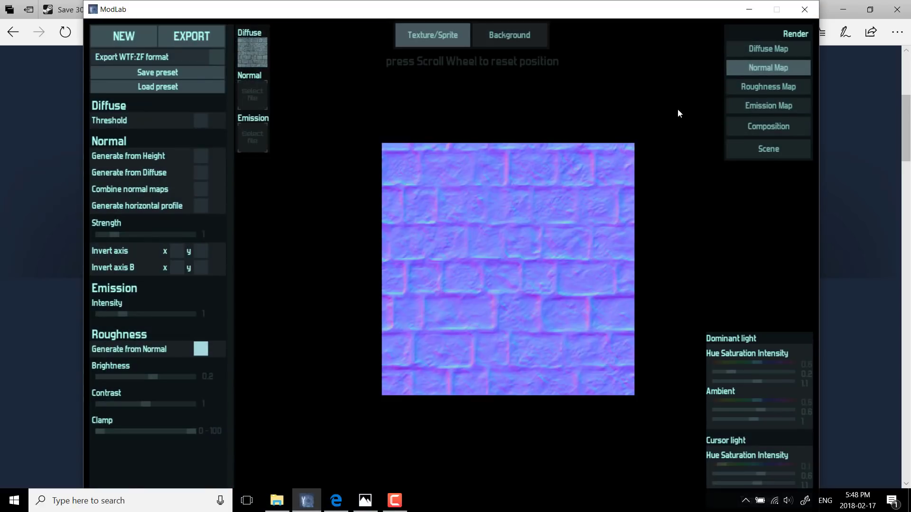
click(775, 50)
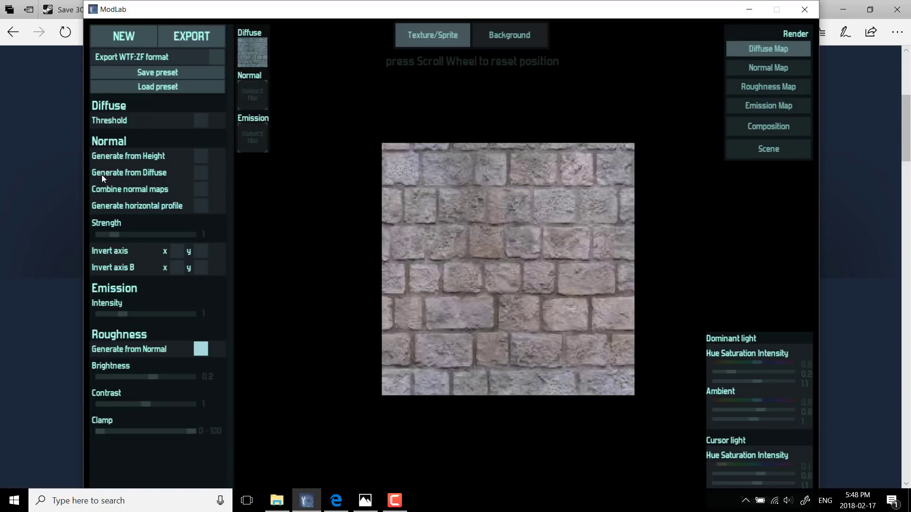
click(202, 175)
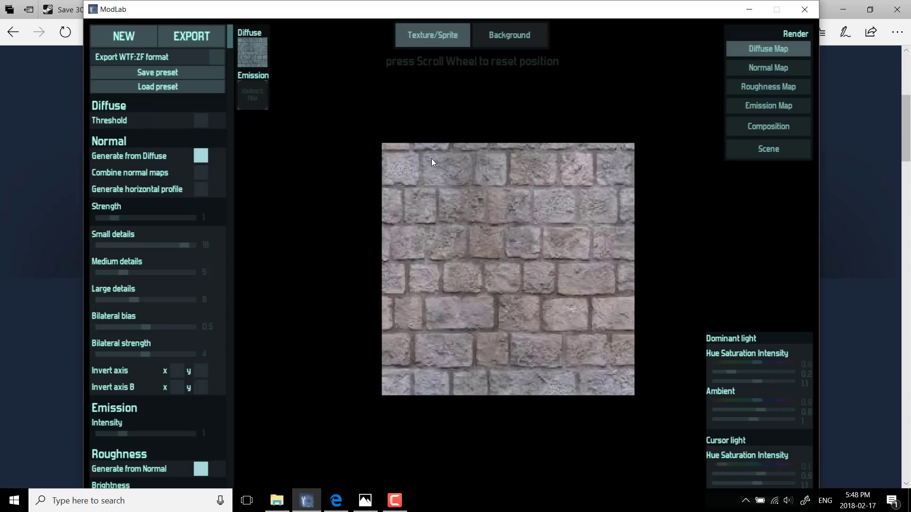
Step: With the normal map rendered, reduce the small details and set bilateral bias to 0.3 and bilateral strength to 3
click(734, 72)
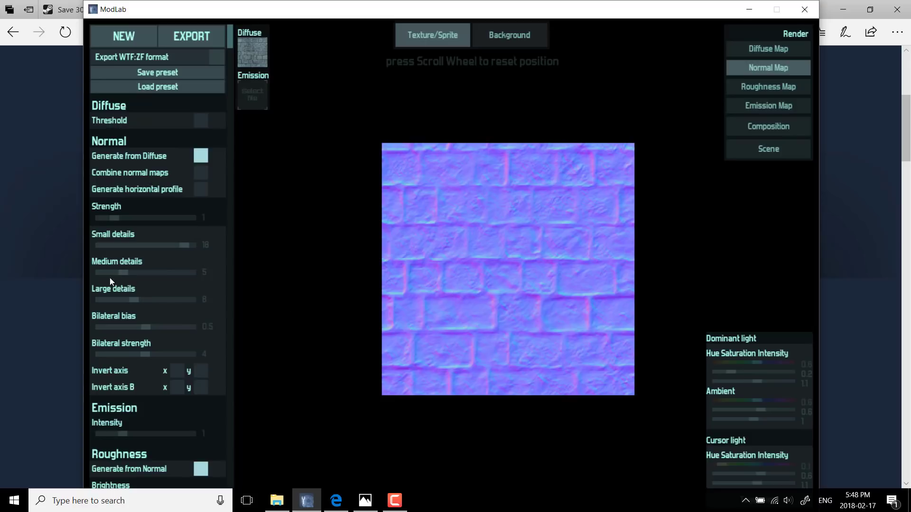
mouse_move(138, 300)
mouse_down()
mouse_move(110, 300)
mouse_move(192, 300)
mouse_move(136, 300)
mouse_up()
drag(184, 245, 129, 257)
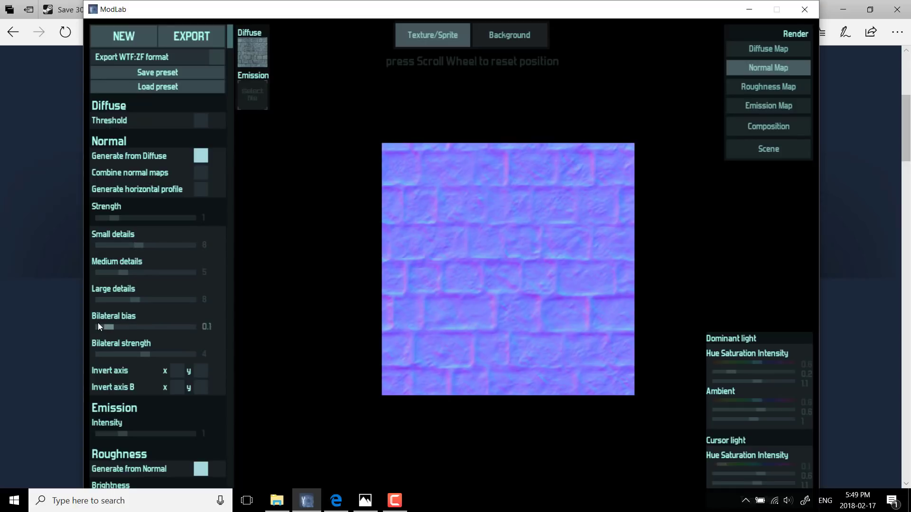
drag(146, 327, 160, 327)
mouse_move(102, 323)
mouse_down()
mouse_move(170, 327)
mouse_move(81, 321)
mouse_move(243, 322)
mouse_move(119, 306)
mouse_move(96, 246)
mouse_move(150, 356)
mouse_move(195, 357)
mouse_move(135, 354)
mouse_up()
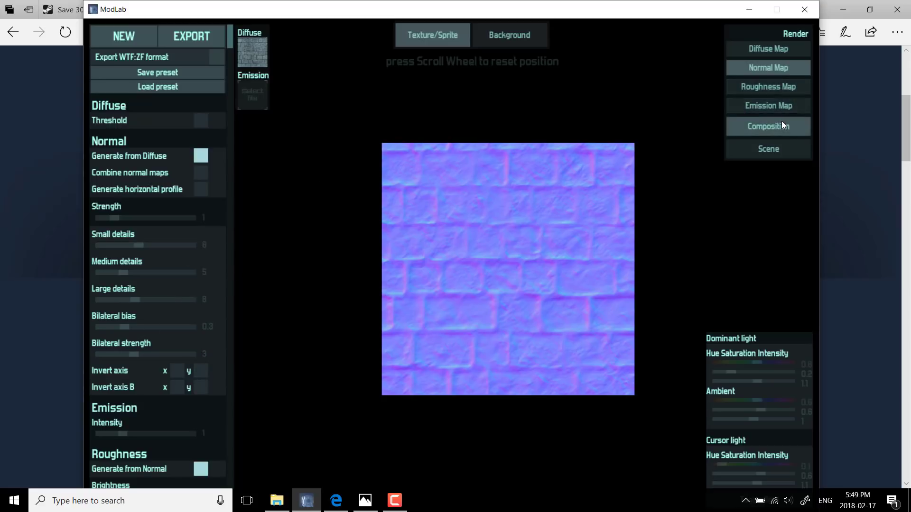
Step: With the scene rendered, set the normal map's large details to 12 and small details to 15
click(785, 147)
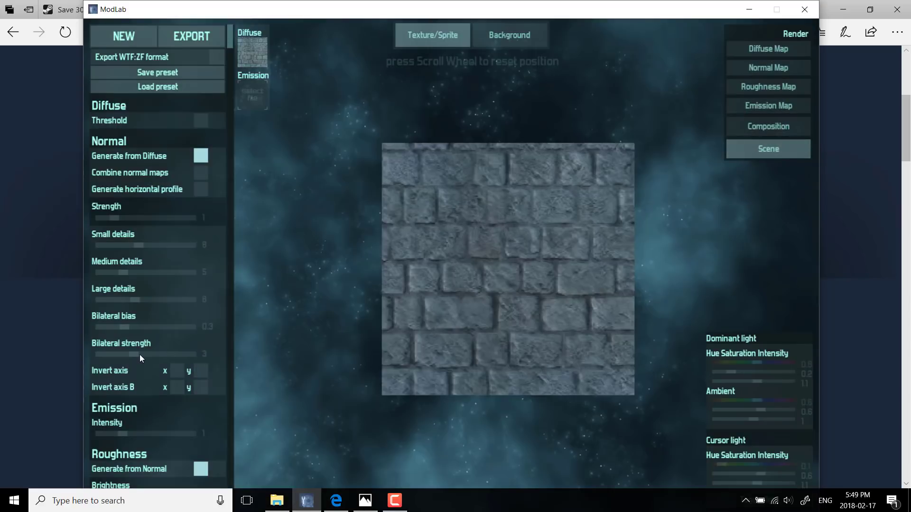
drag(134, 301, 152, 293)
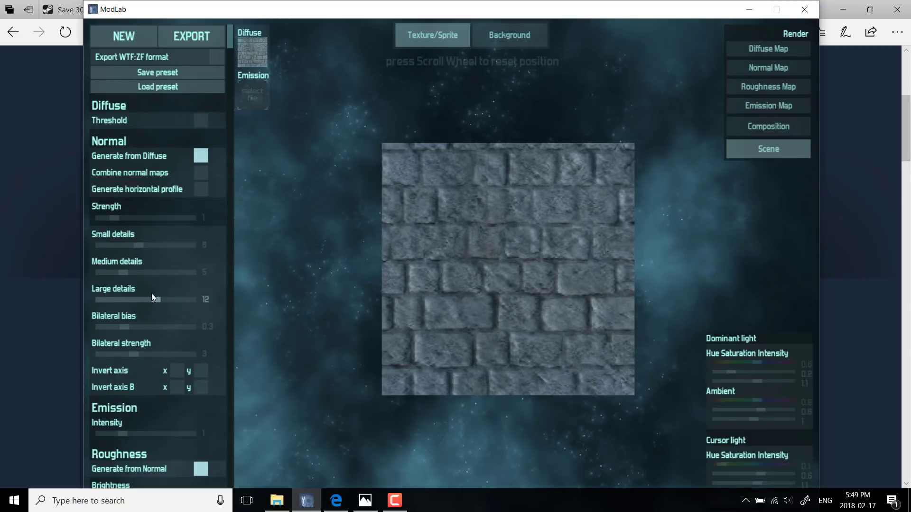
click(143, 245)
drag(175, 253, 164, 255)
Step: Compare the composition, diffuse and scene renders of the adjusted rock texture
click(793, 48)
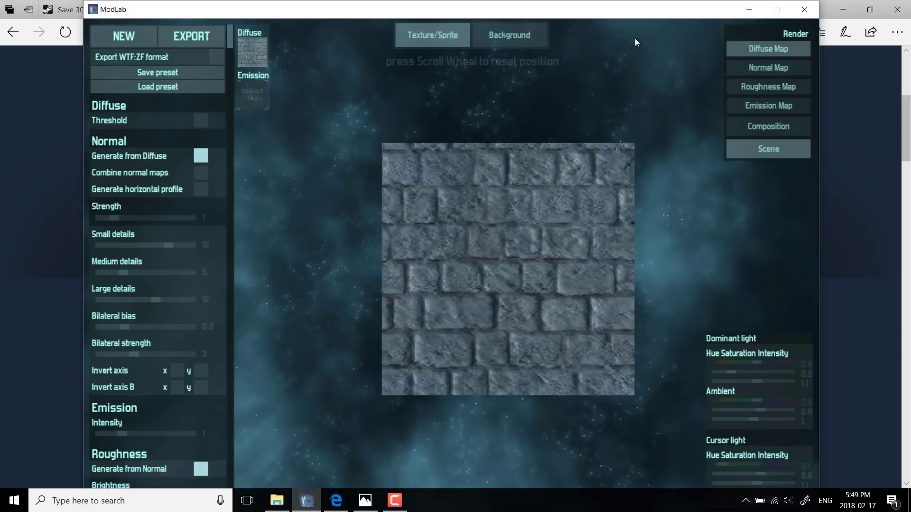
click(769, 126)
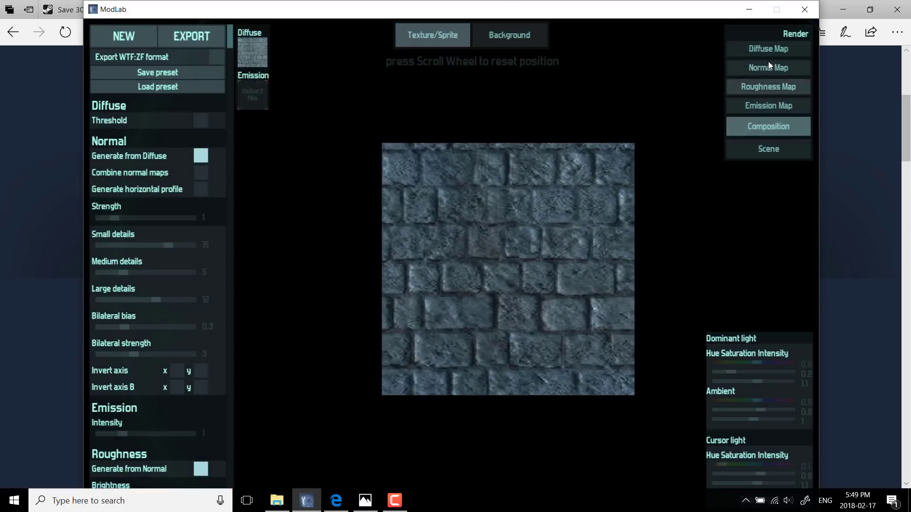
click(768, 49)
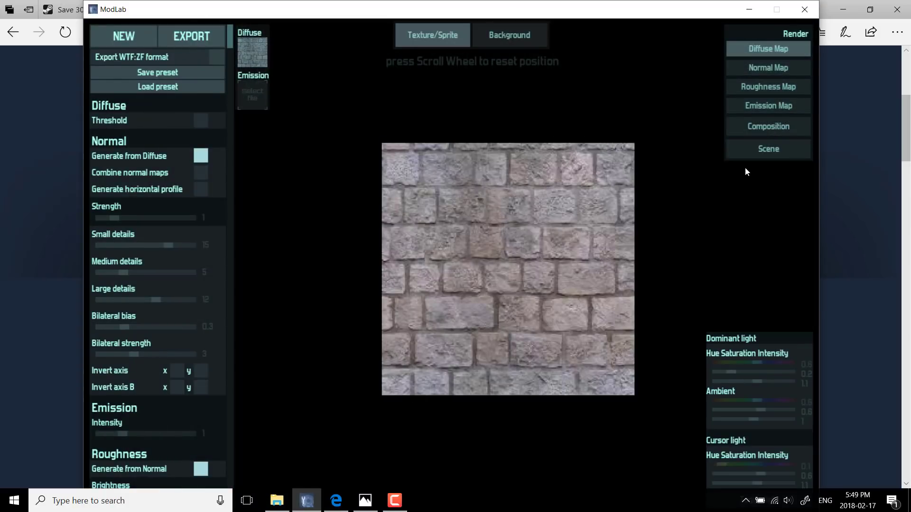
click(767, 149)
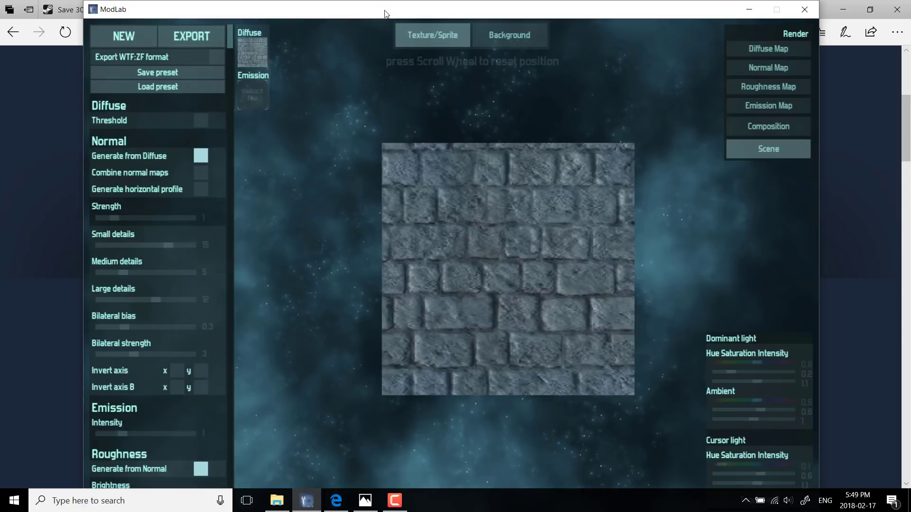
Step: Dock the window to one half of the screen and export the maps to the Desktop as RockTextures
drag(386, 13, 1, 14)
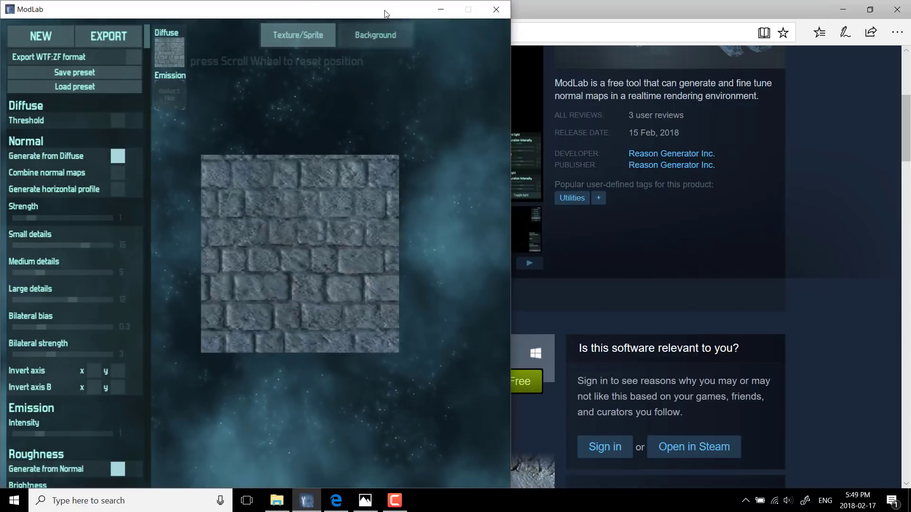
click(110, 44)
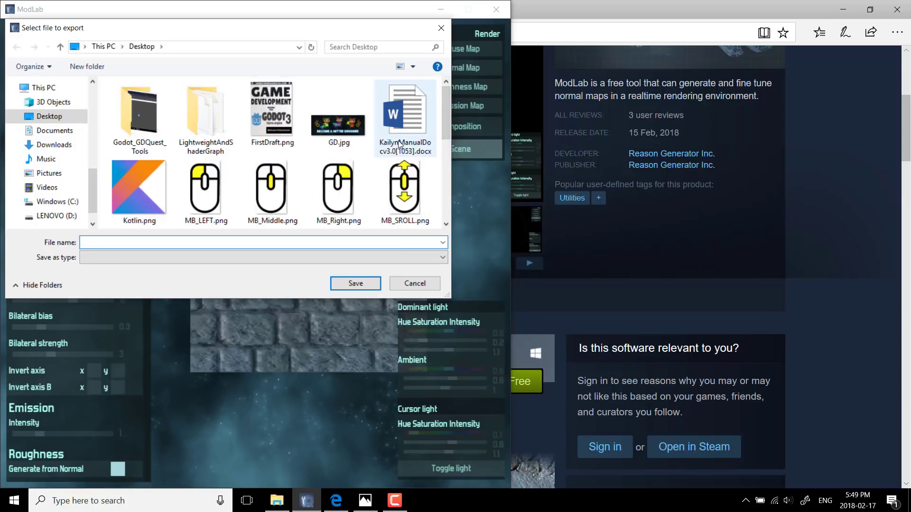
text(Rock)
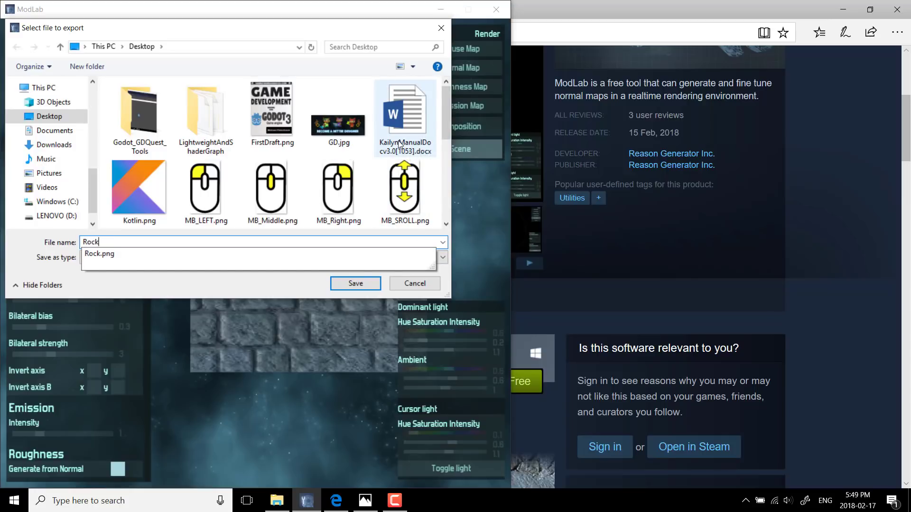
text(Textures)
key(Return)
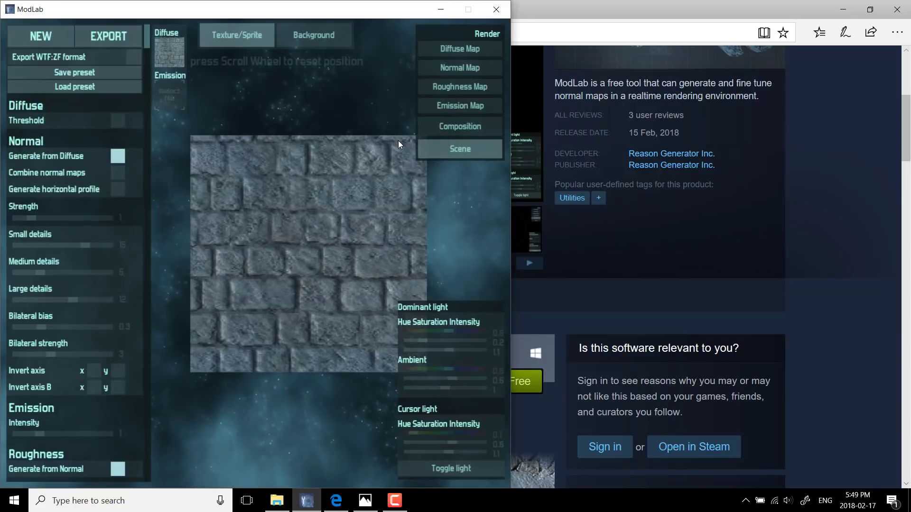
Step: Show the desktop and examine the exported RockTextures emission, normal, roughness and diffuse image files
key(super+d)
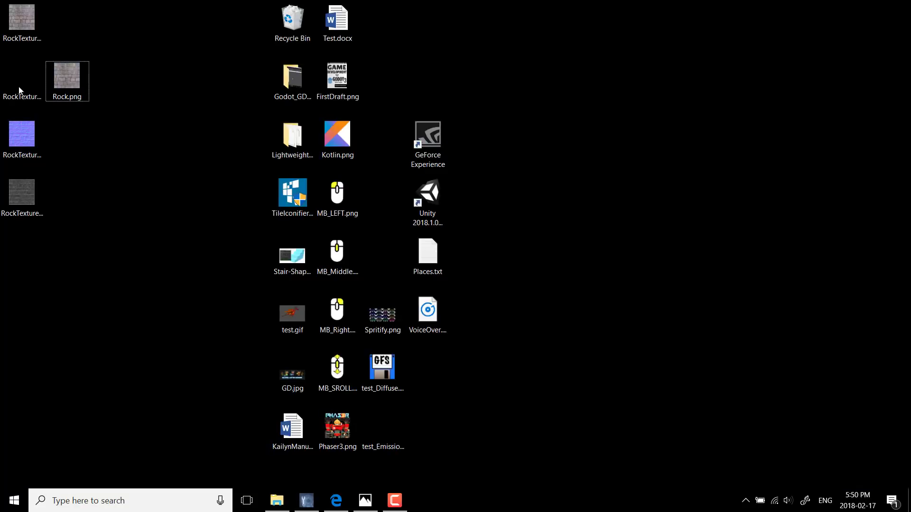
drag(19, 90, 33, 70)
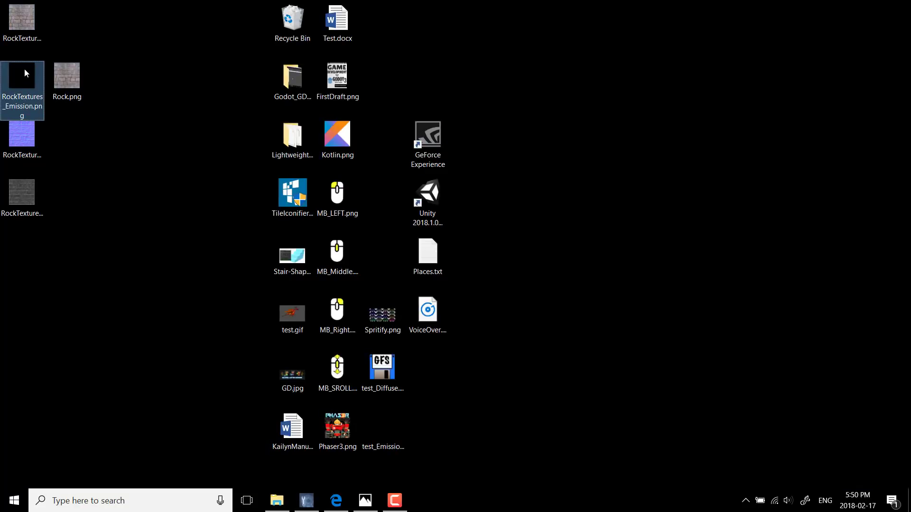
click(31, 146)
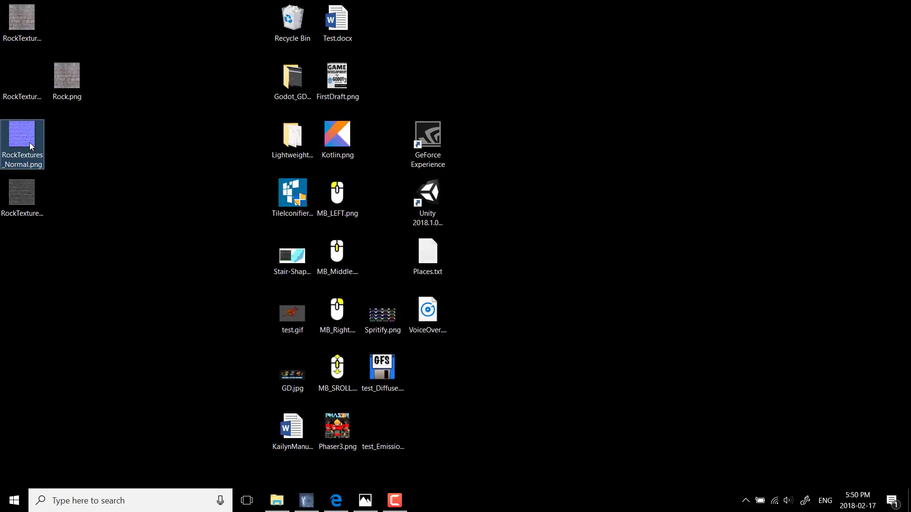
click(22, 193)
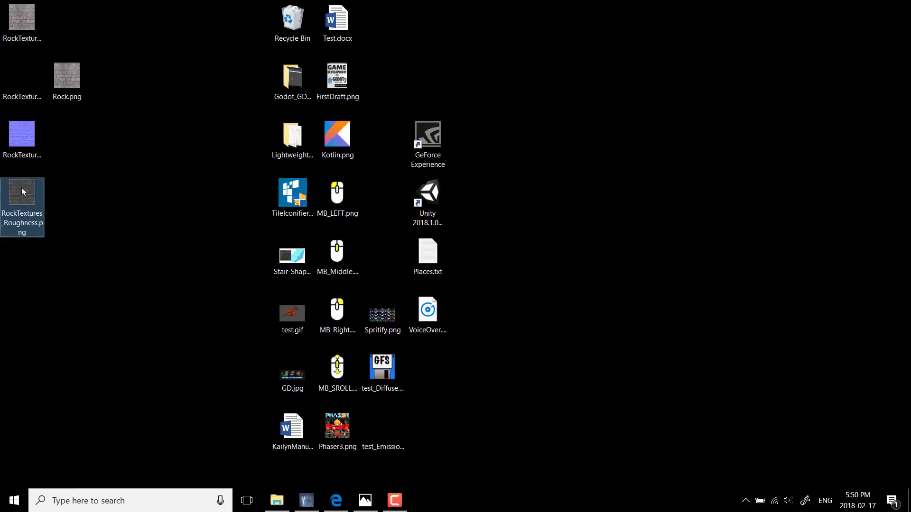
click(40, 134)
click(22, 23)
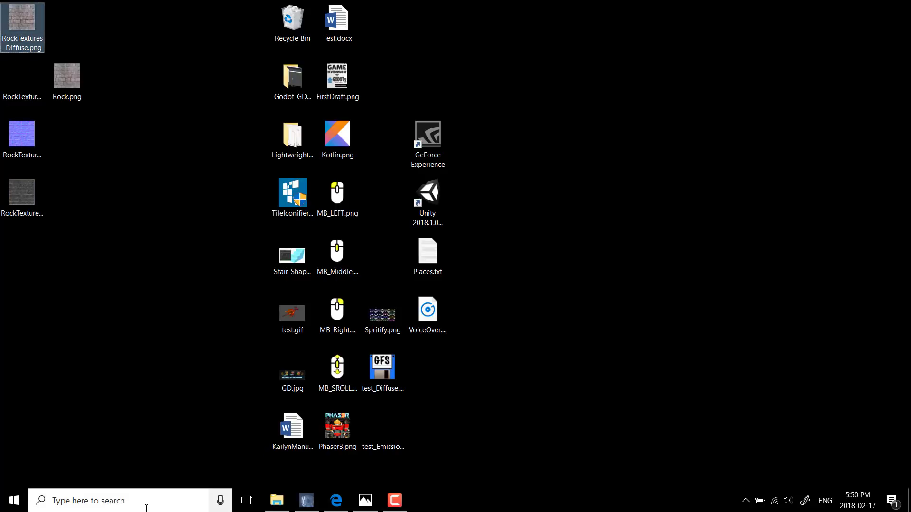
Step: Launch Blender
key(super)
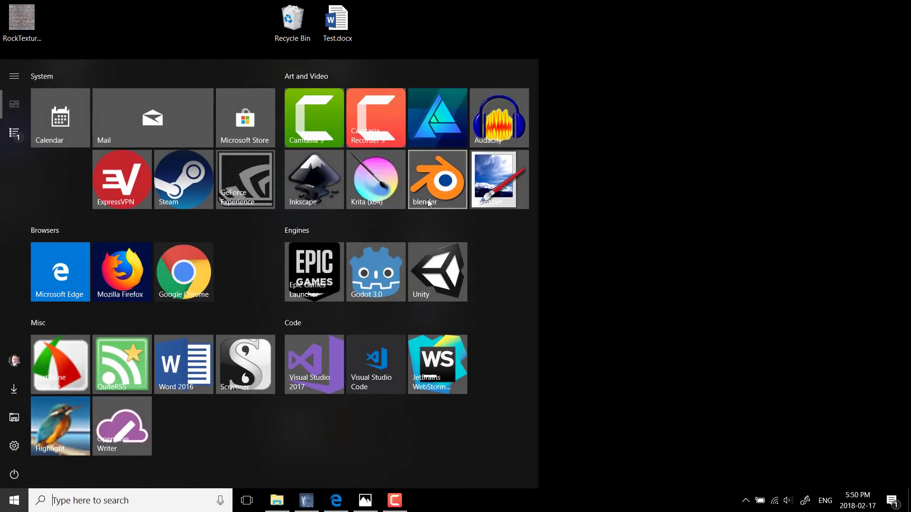
click(428, 202)
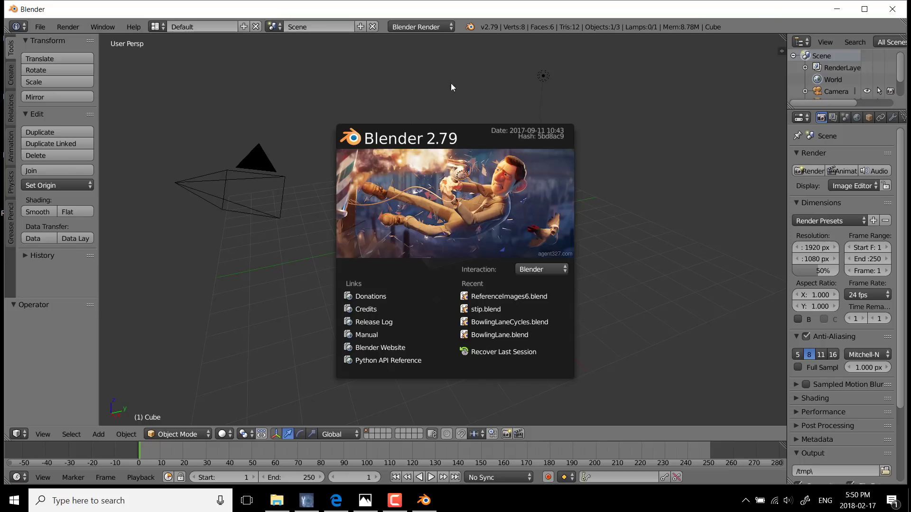
Step: Delete the default cube and add a Grid mesh to the scene
click(452, 209)
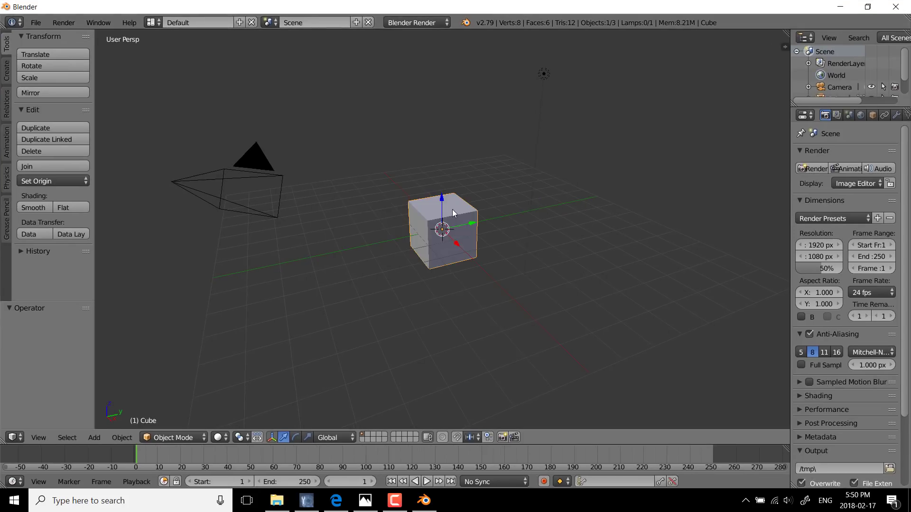
key(x)
click(451, 211)
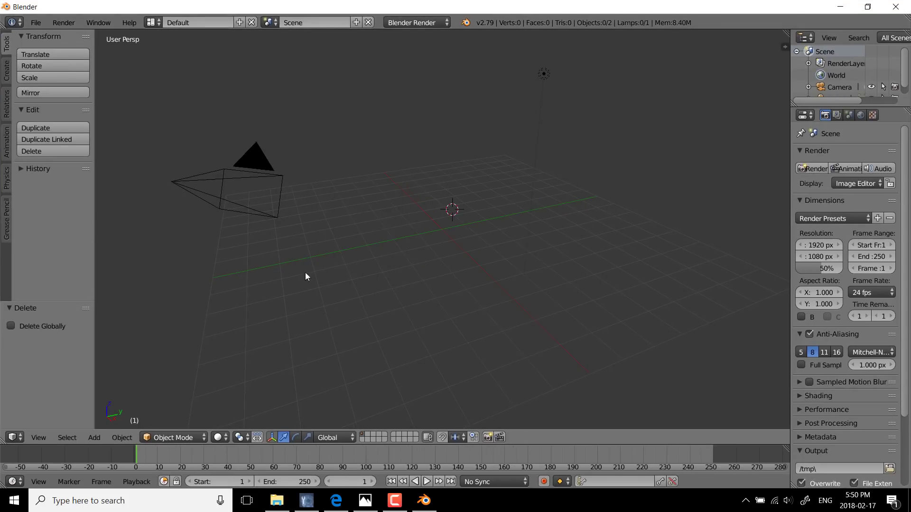
click(94, 437)
mouse_move(111, 426)
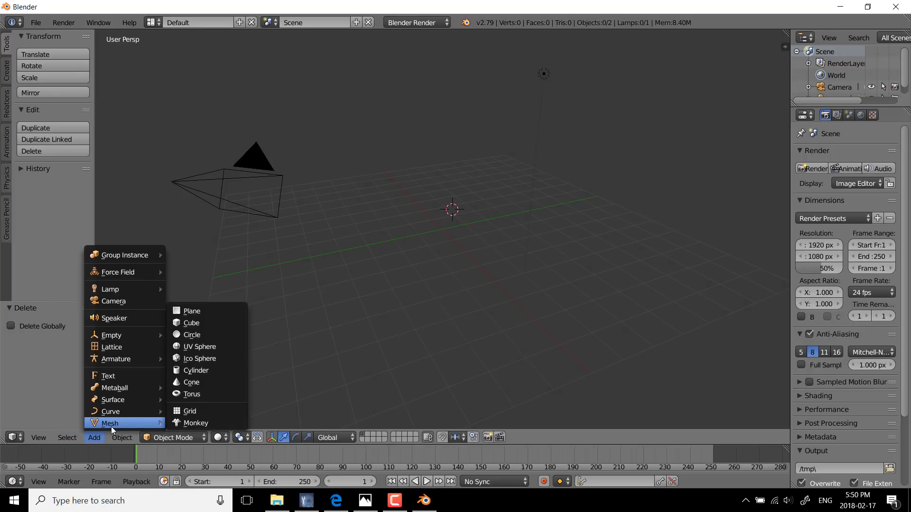
click(197, 416)
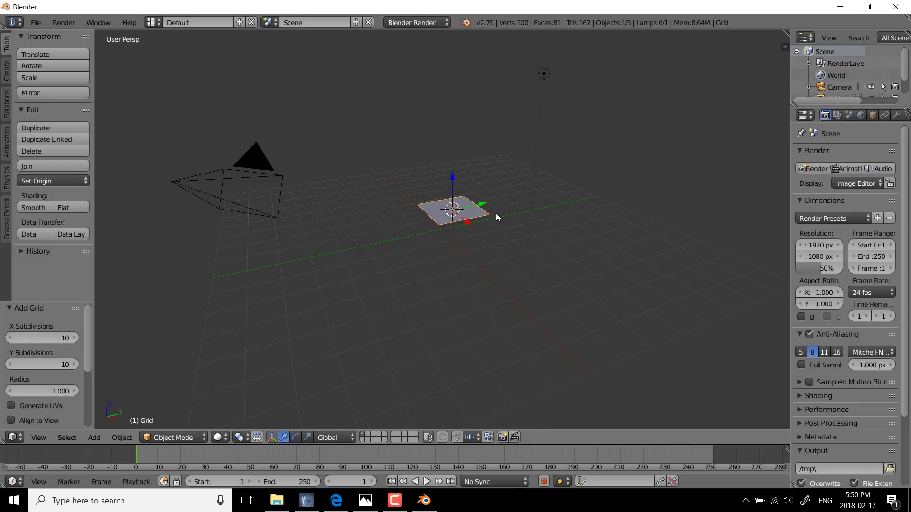
Step: Rotate the grid 90° about the Y axis and 90° about the X axis so it stands upright
text(ry90)
key(Return)
text(rx)
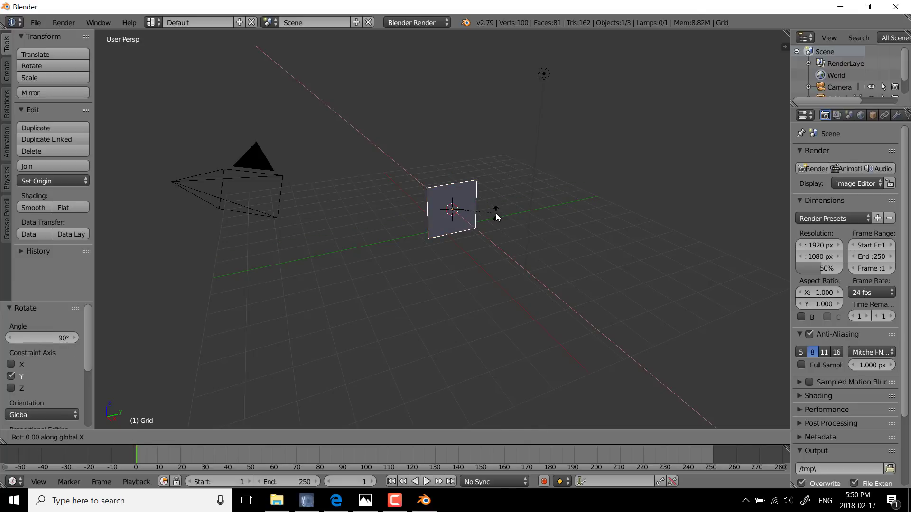
text(90)
key(Return)
Step: Unwrap all the grid's faces to create its UV map, then return to Object Mode
key(Tab)
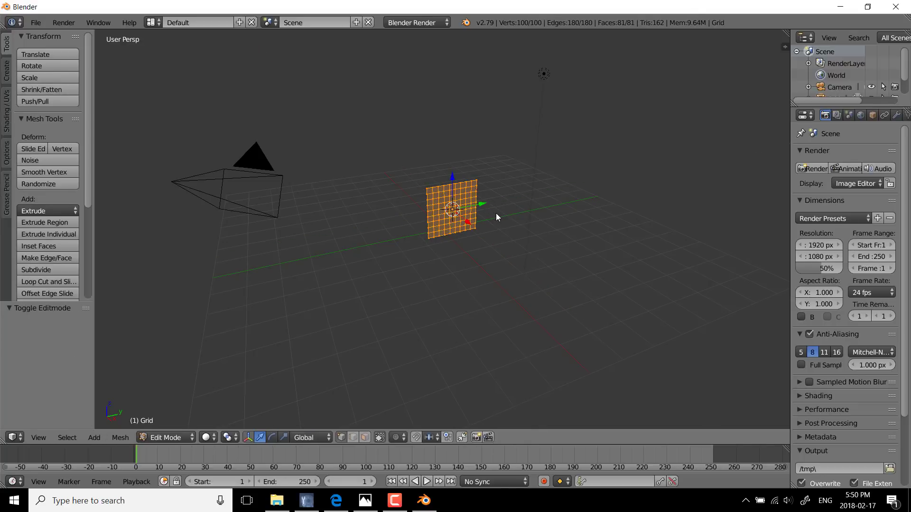
scroll(496, 213, up, 6)
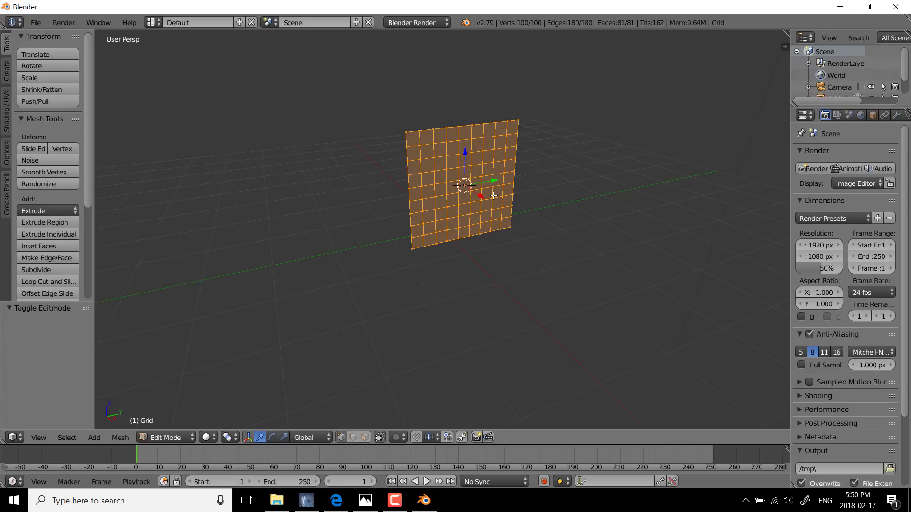
key(u)
click(613, 198)
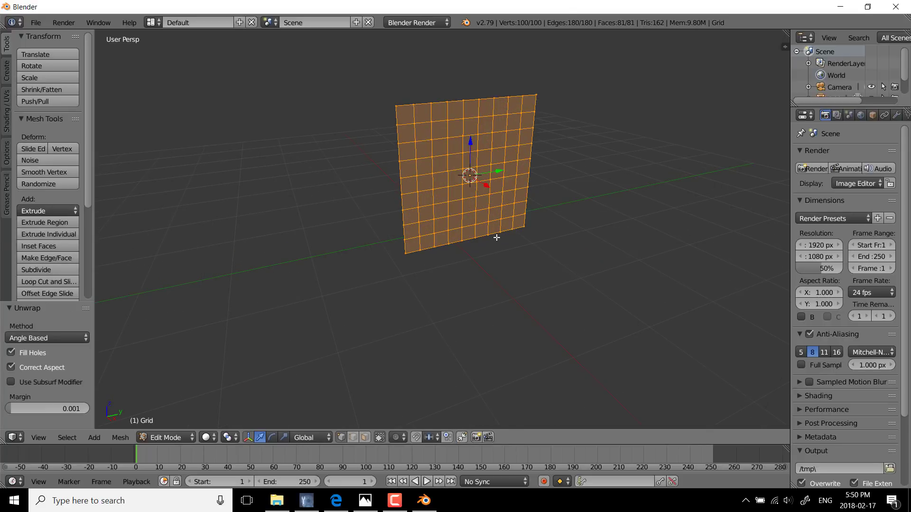
key(Tab)
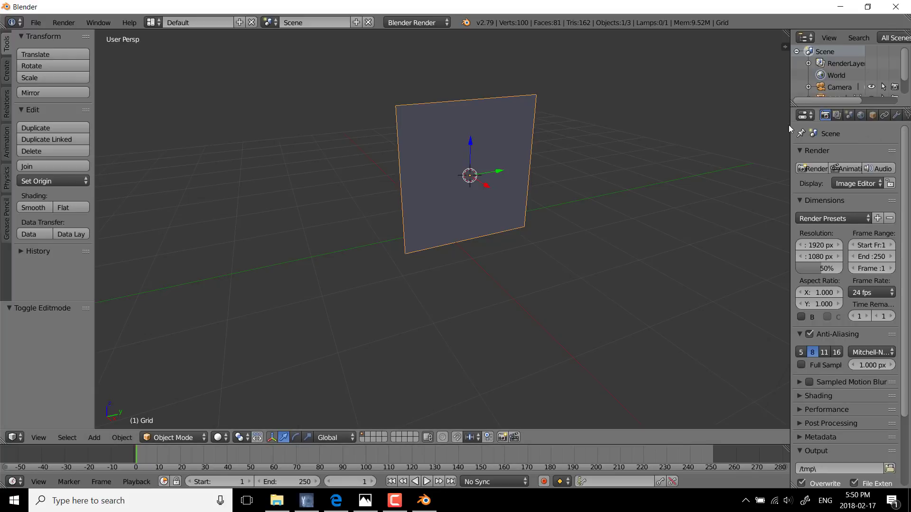
Step: Widen the properties area, give the grid a new material and add a new texture to it
drag(790, 129, 716, 128)
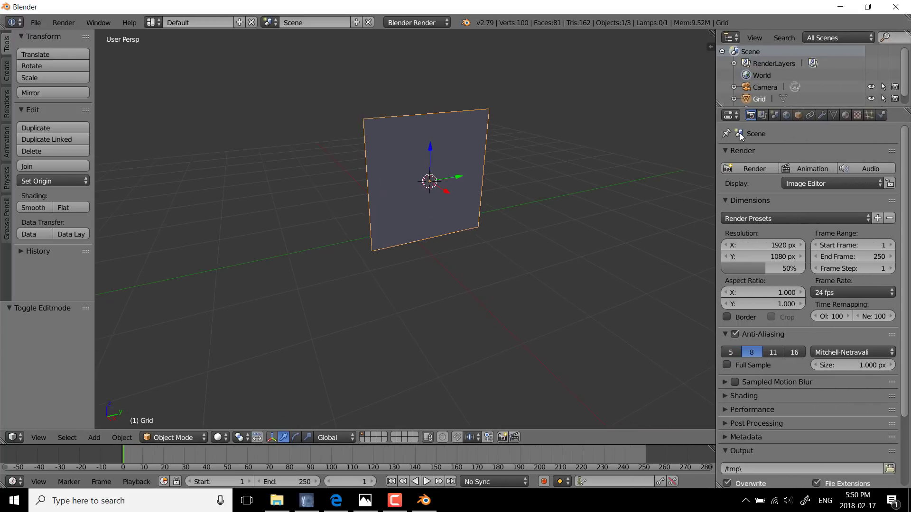
click(845, 115)
click(796, 190)
click(857, 116)
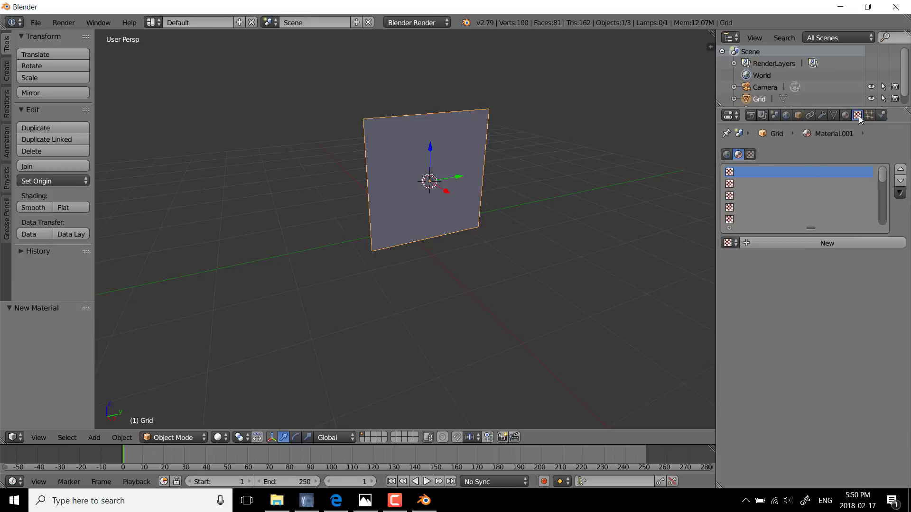
click(822, 241)
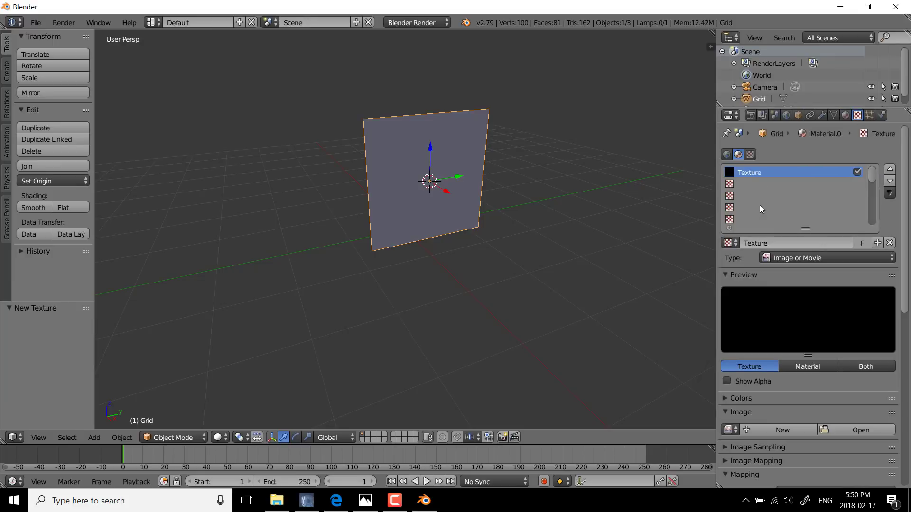
Step: Rename the texture as Diffuse and load RockTextures_Diffuse.png from the Desktop as its image
double_click(761, 171)
text(Diffuse)
key(Return)
click(879, 429)
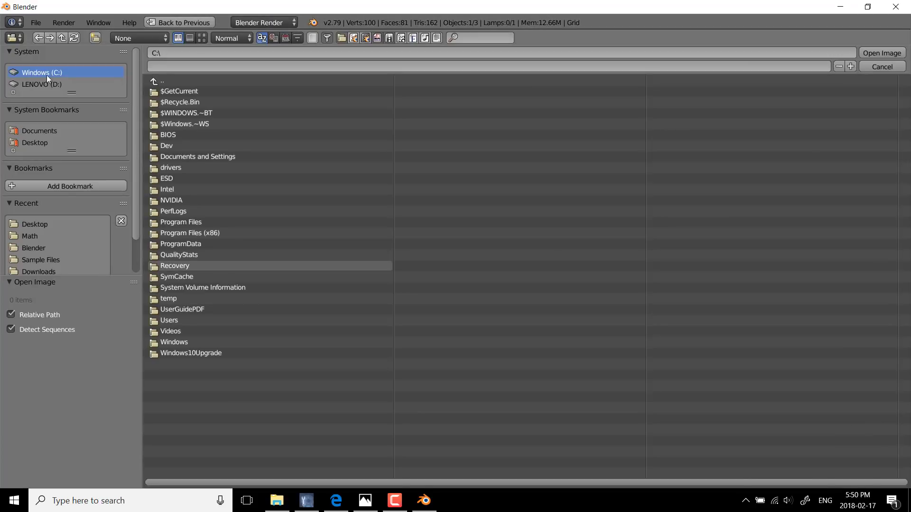
click(31, 142)
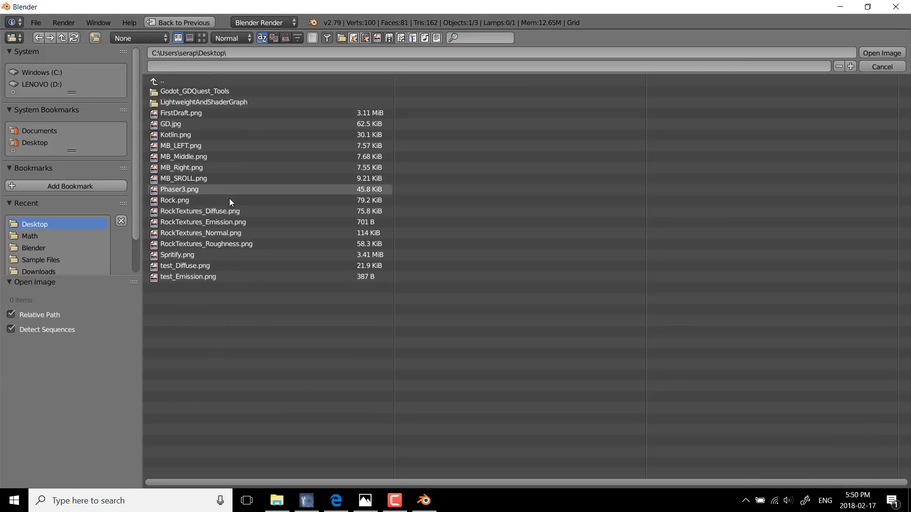
double_click(195, 209)
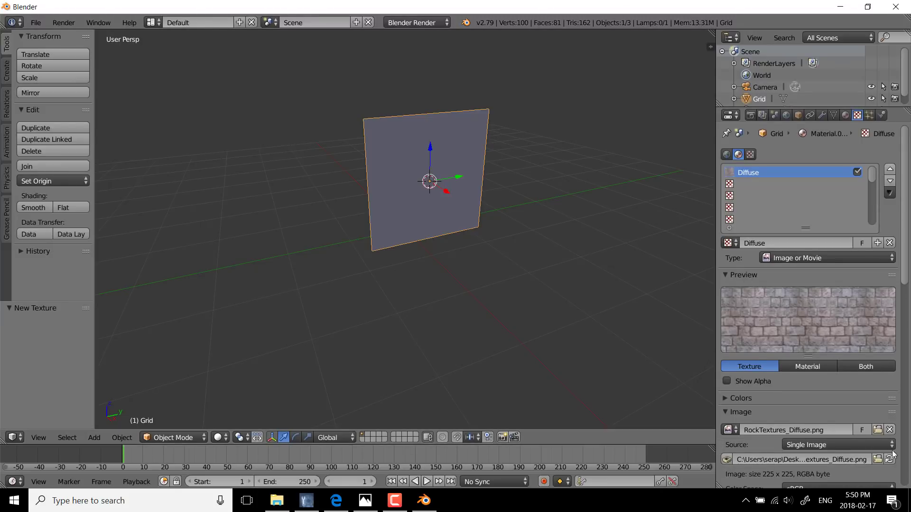
Step: Map the Diffuse texture to UVMap and display the viewport in Material shading
scroll(847, 409, down, 8)
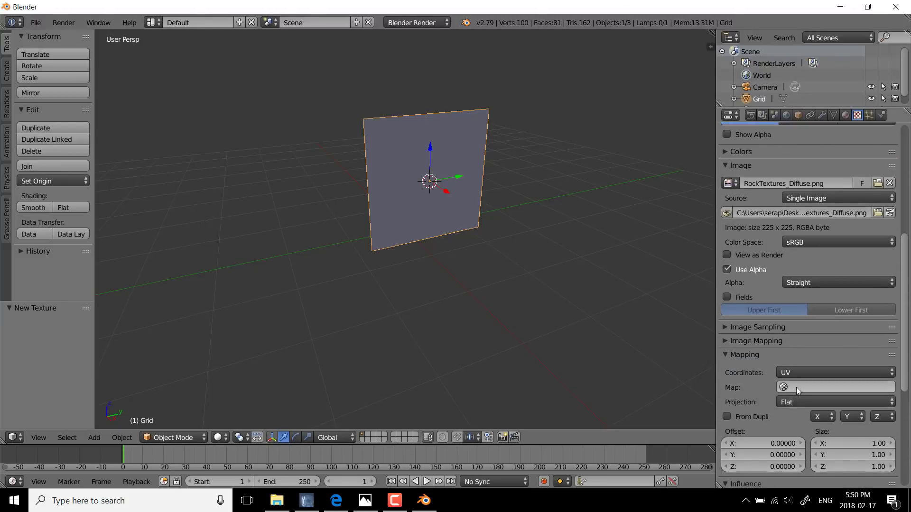
click(796, 387)
click(784, 266)
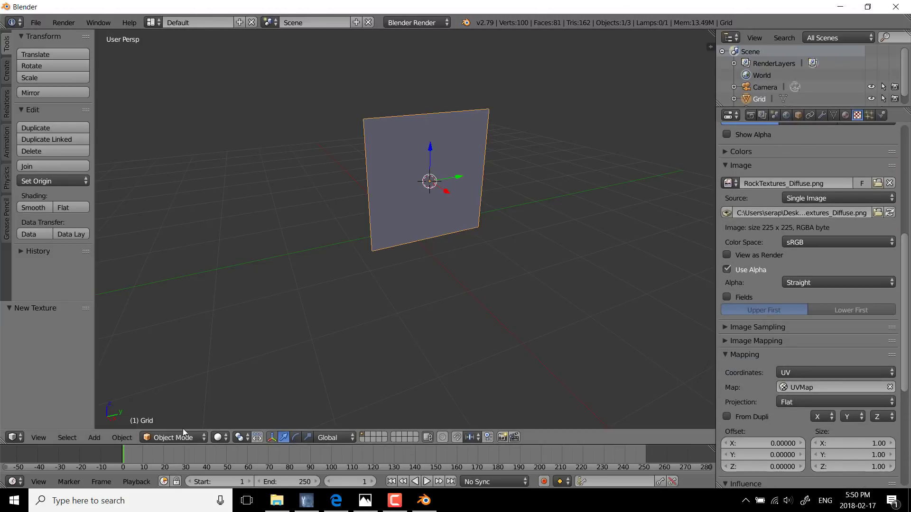
click(219, 437)
click(246, 373)
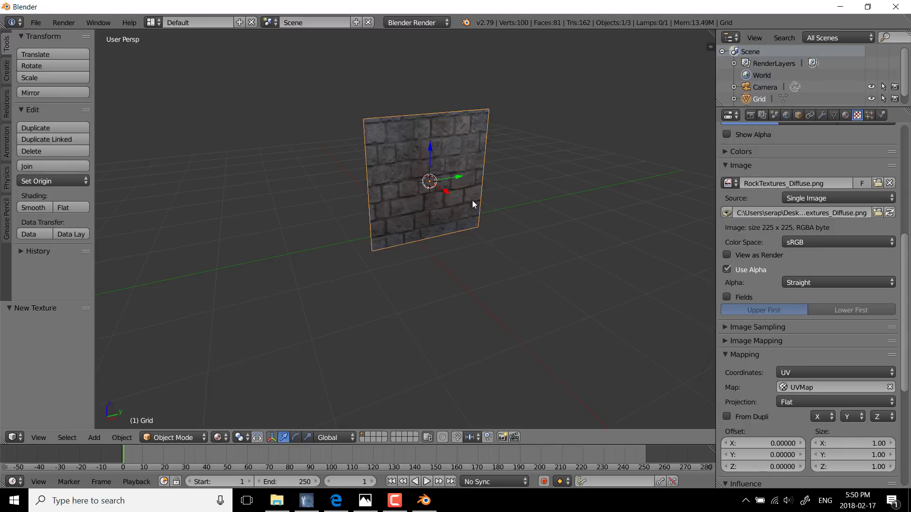
Step: Examine the diffuse-textured grid up close and from several angles
scroll(472, 201, up, 3)
scroll(473, 195, down, 1)
scroll(470, 194, down, 1)
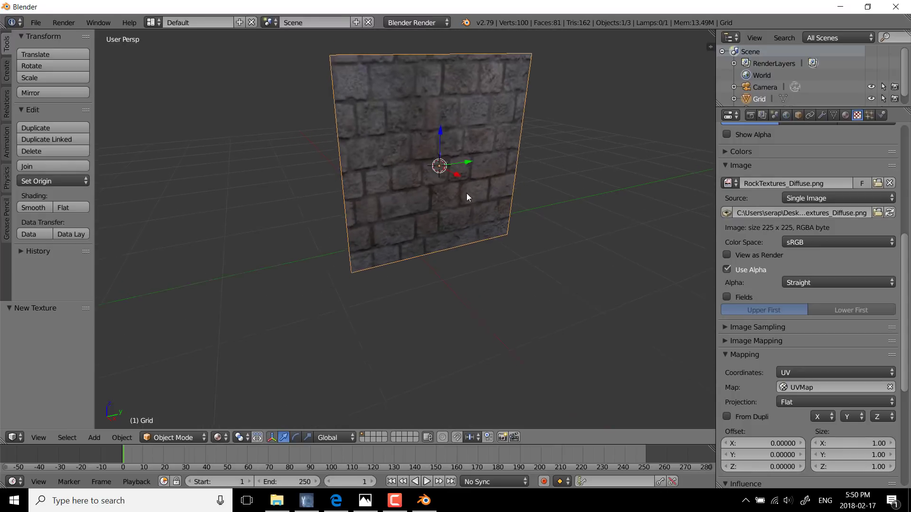
middle_drag(467, 197, 495, 237)
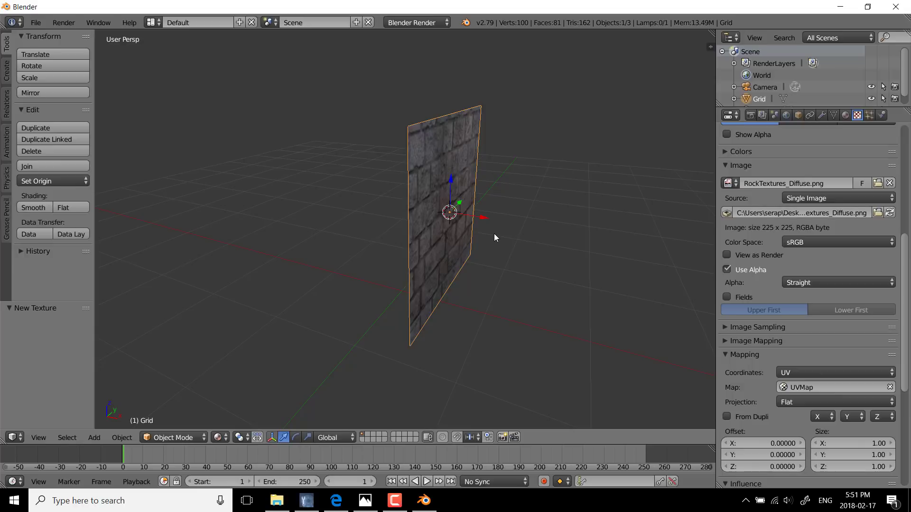
scroll(513, 263, up, 3)
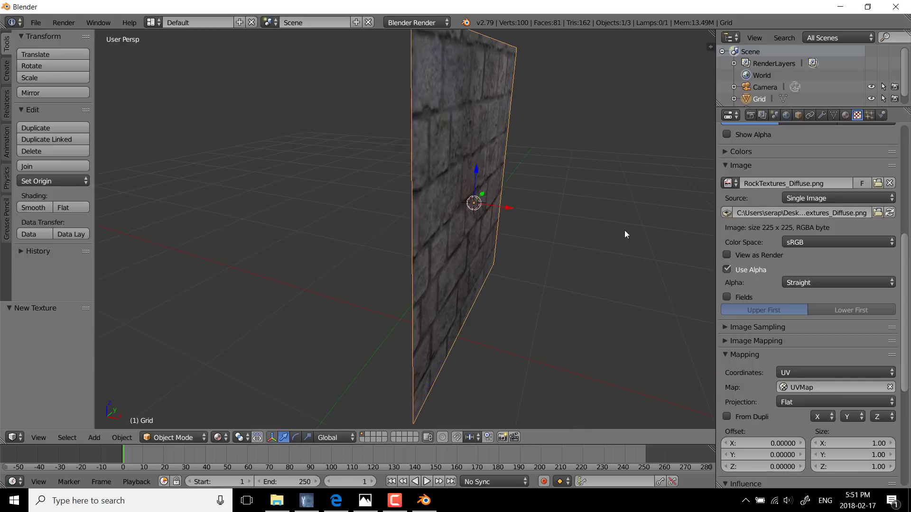
middle_drag(625, 231, 577, 253)
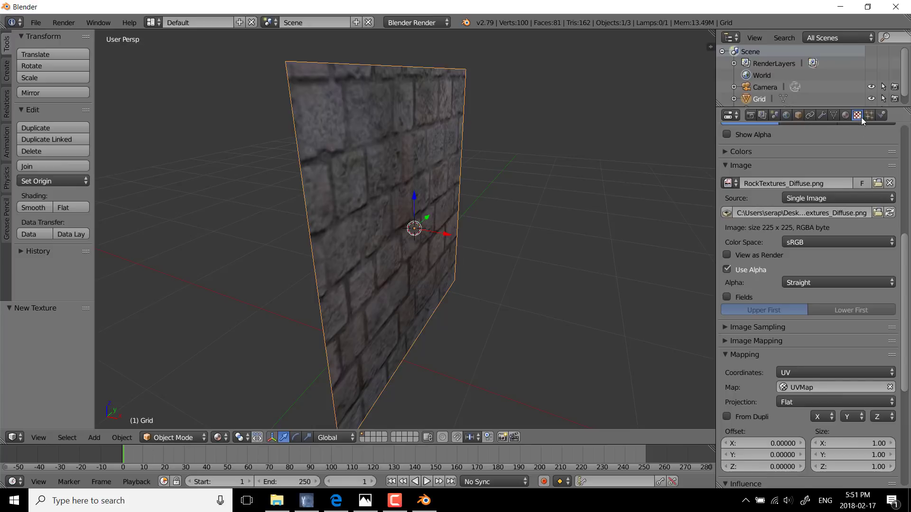
Step: Add a second texture to the grid's material below Diffuse and name it Normal
scroll(844, 171, up, 10)
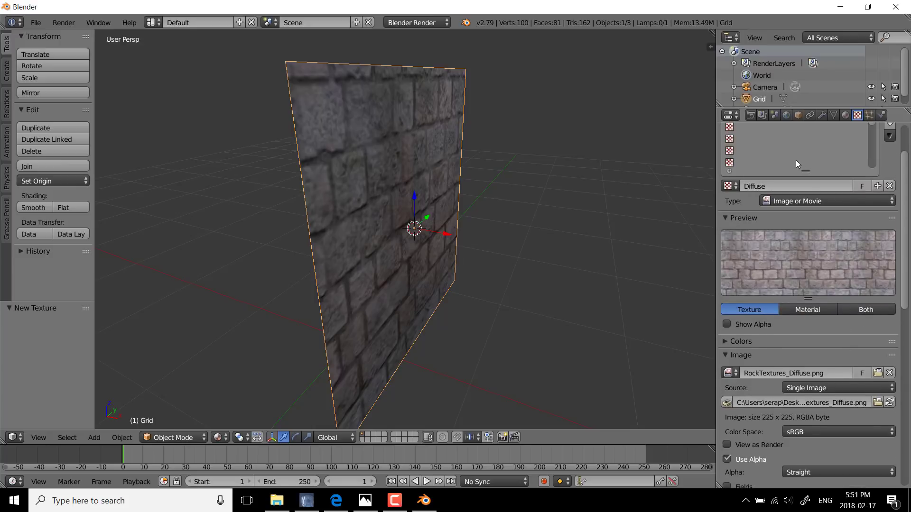
scroll(810, 184, up, 2)
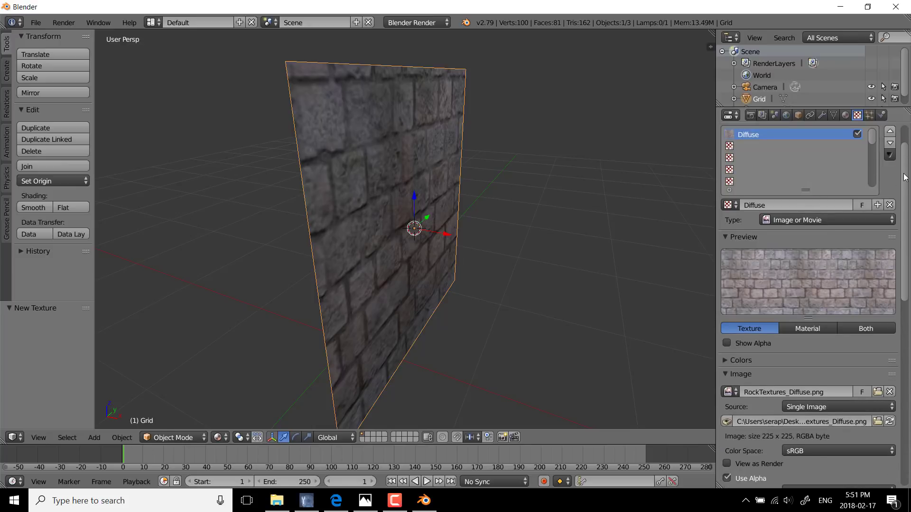
scroll(905, 177, up, 2)
click(753, 184)
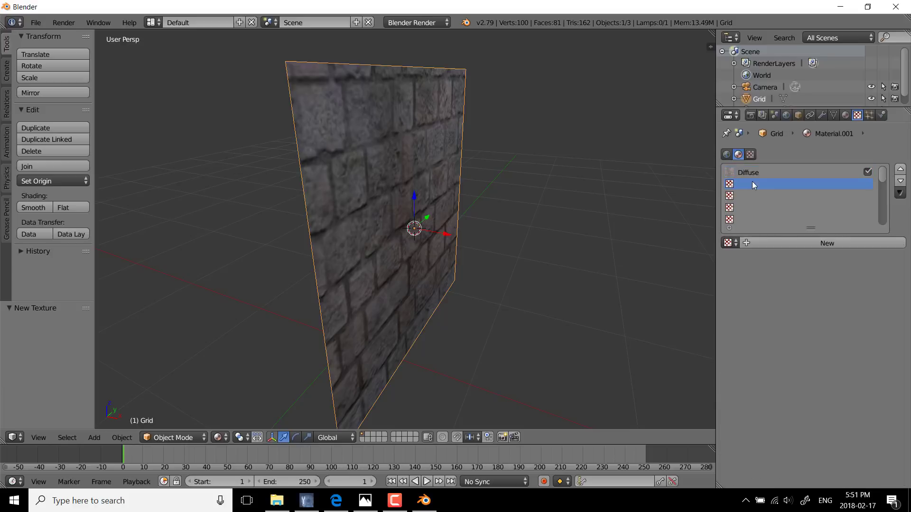
click(801, 241)
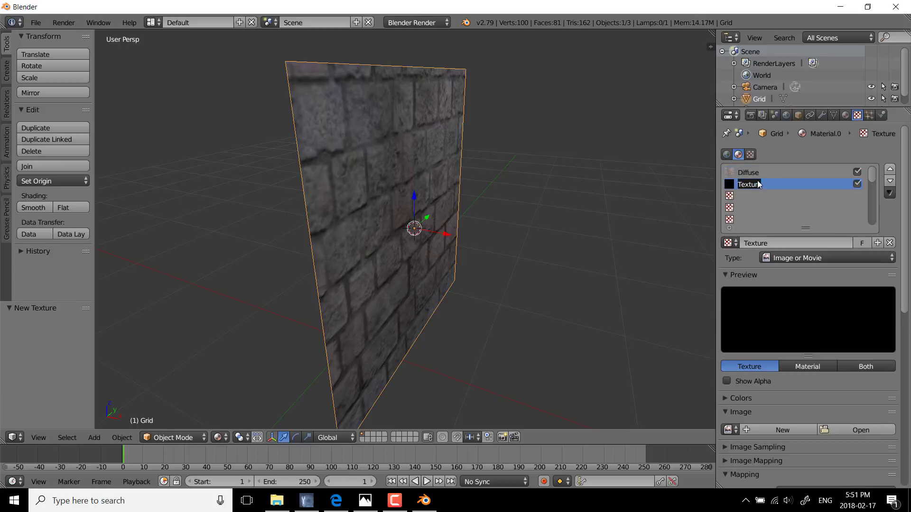
text(Normal)
key(Return)
Step: Load RockTextures_Normal.png from the Desktop into the Normal texture and map it to UVMap
scroll(787, 280, down, 2)
click(867, 389)
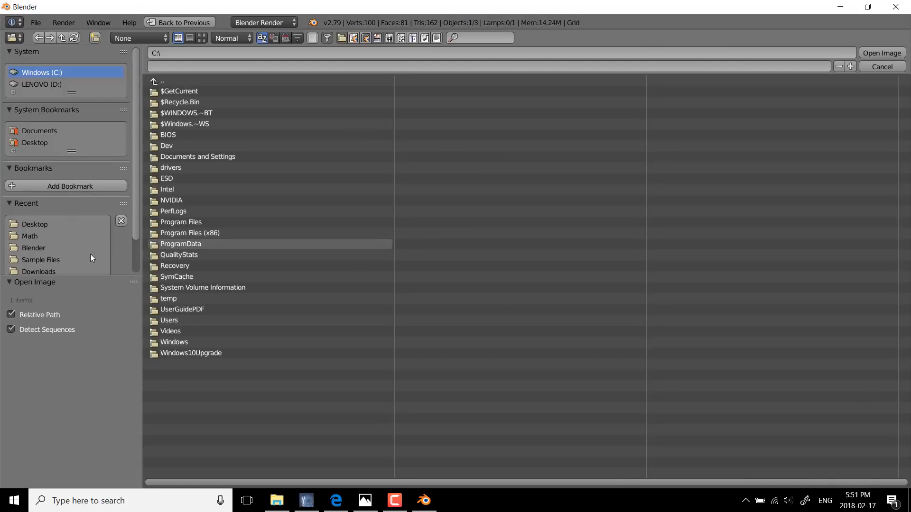
click(41, 142)
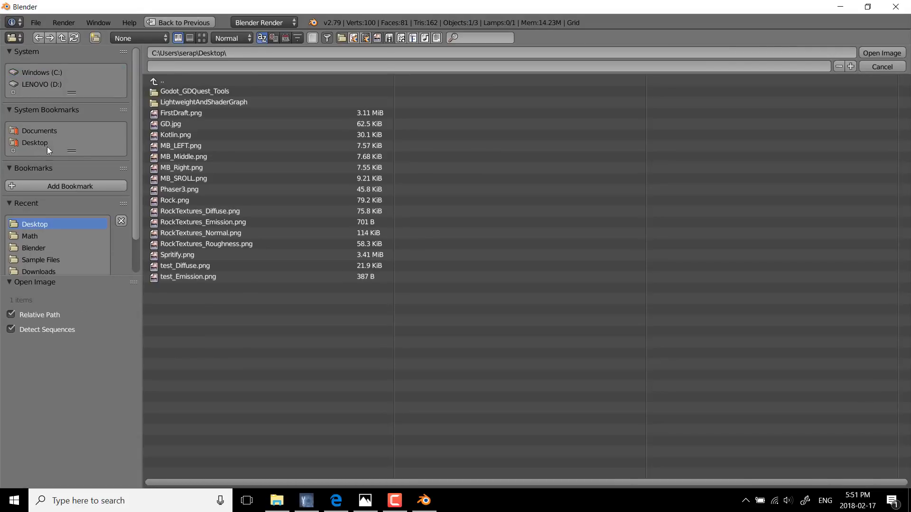
double_click(195, 230)
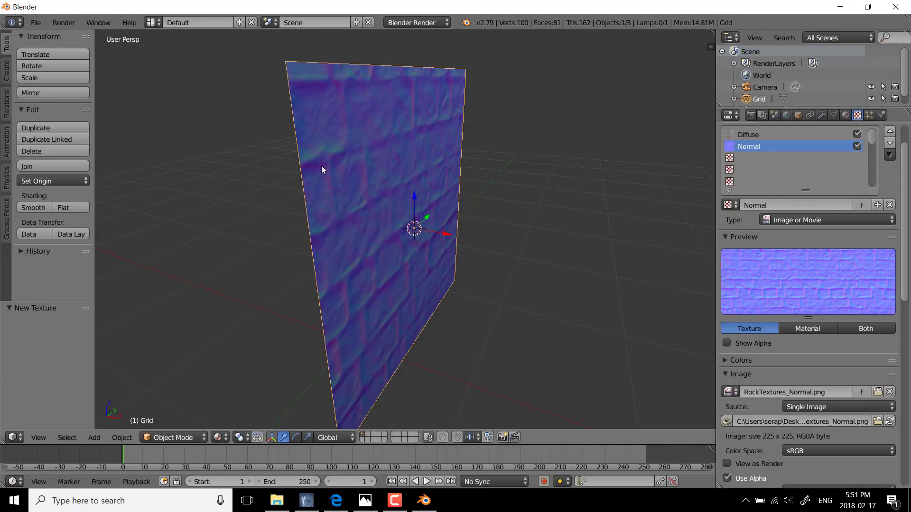
scroll(833, 389, down, 10)
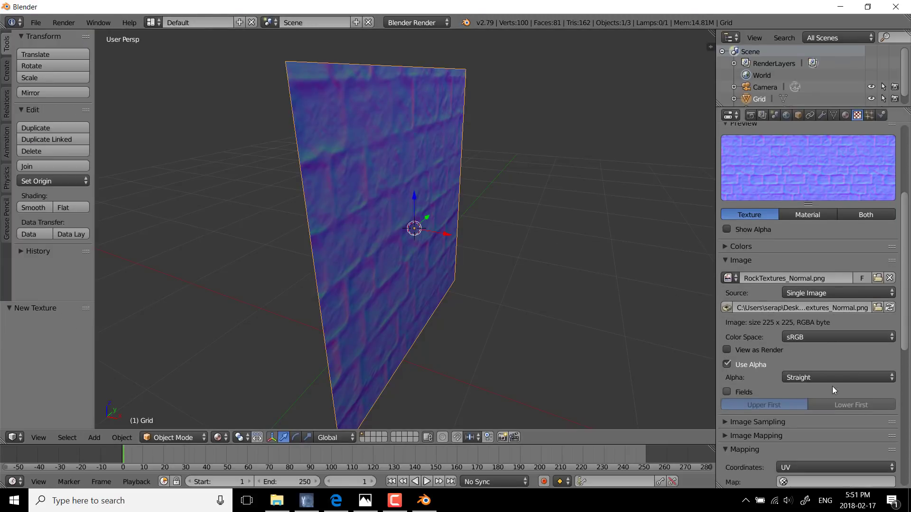
click(818, 405)
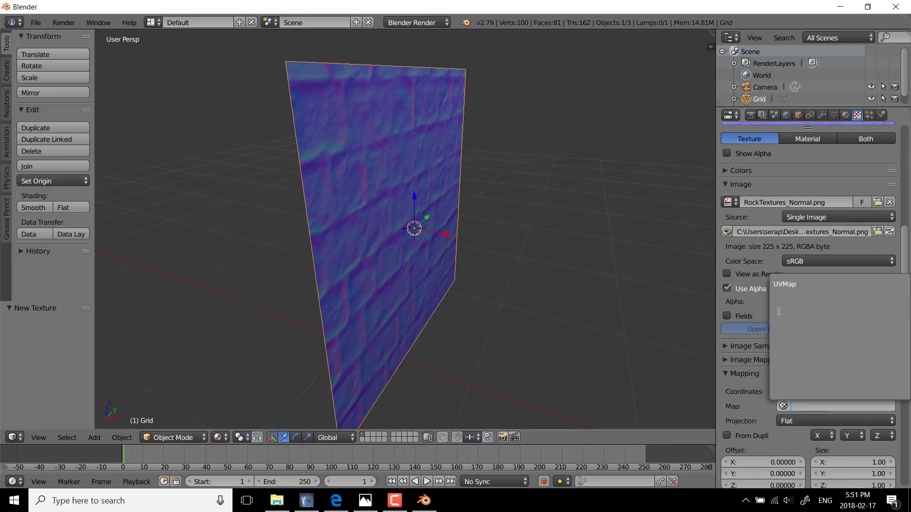
click(784, 284)
Step: Switch the Normal texture's influence from diffuse color to geometry normal and set the normal strength to 0.860
scroll(787, 394, down, 9)
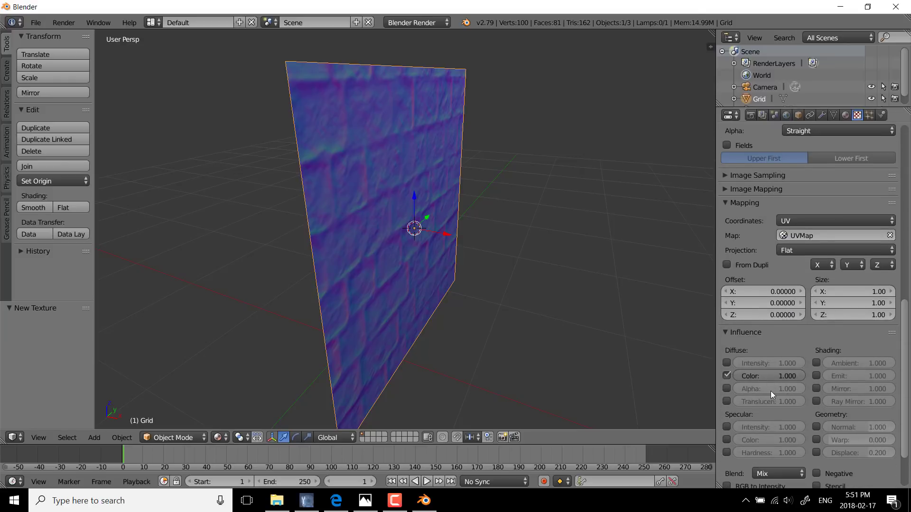
click(726, 375)
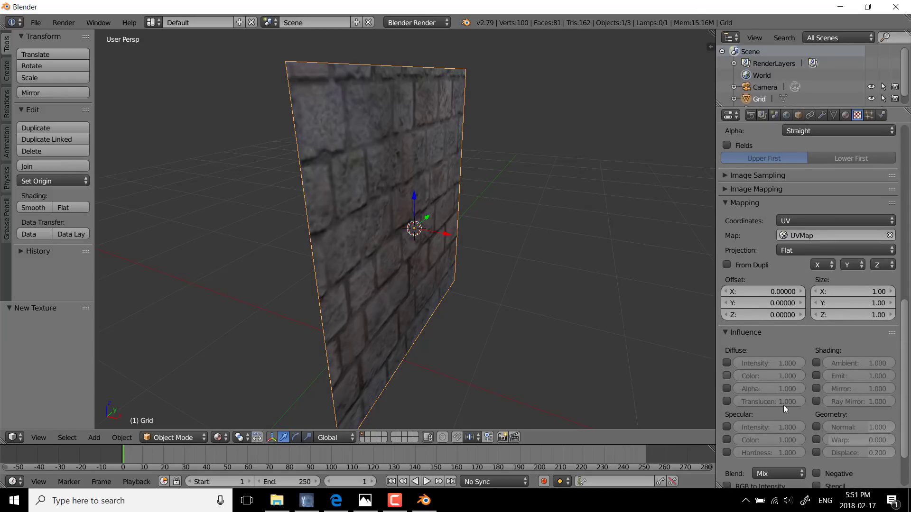
click(816, 426)
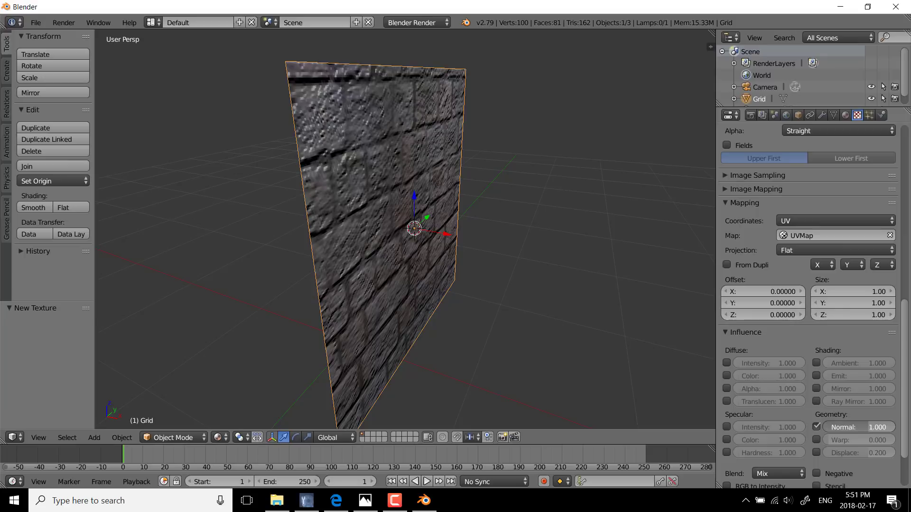
mouse_move(859, 427)
mouse_down()
mouse_move(803, 427)
mouse_move(849, 427)
mouse_up()
click(849, 427)
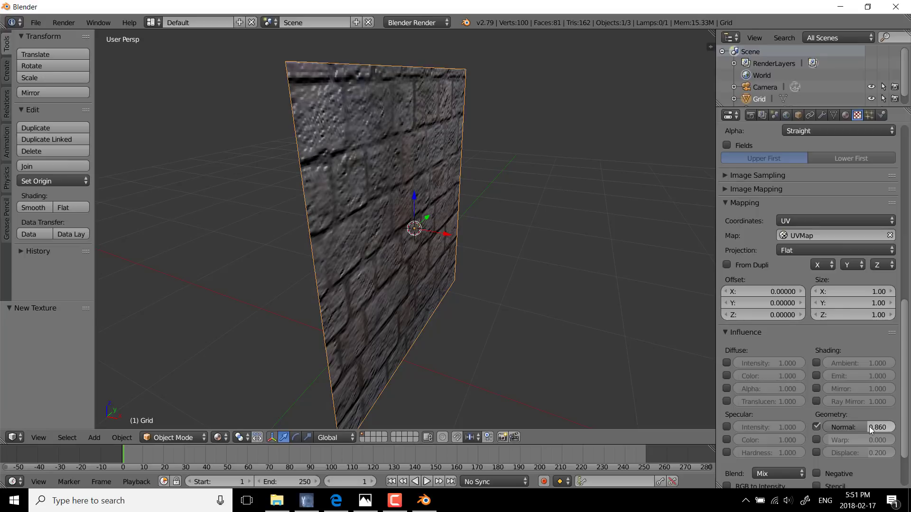
Step: Set the Normal texture's normal strength to 0.4 and check the bump effect on the grid
text(0.4)
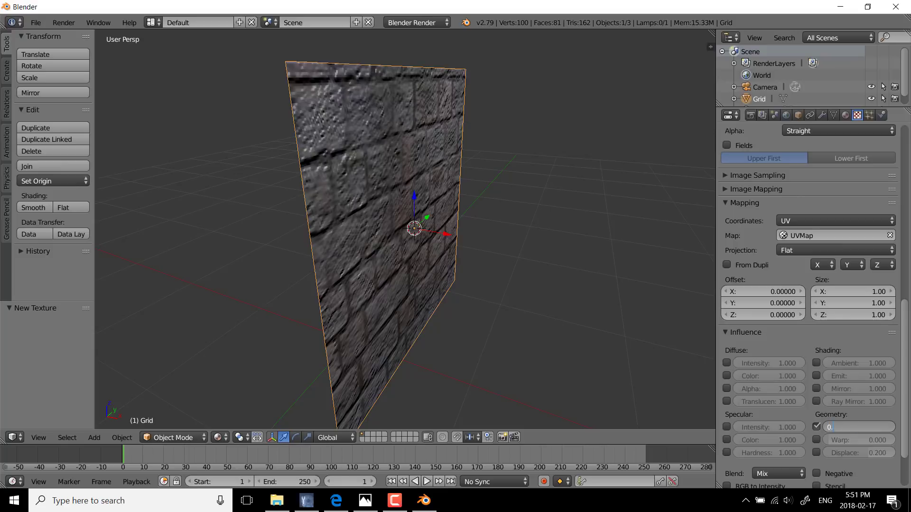
key(Return)
middle_drag(553, 265, 523, 261)
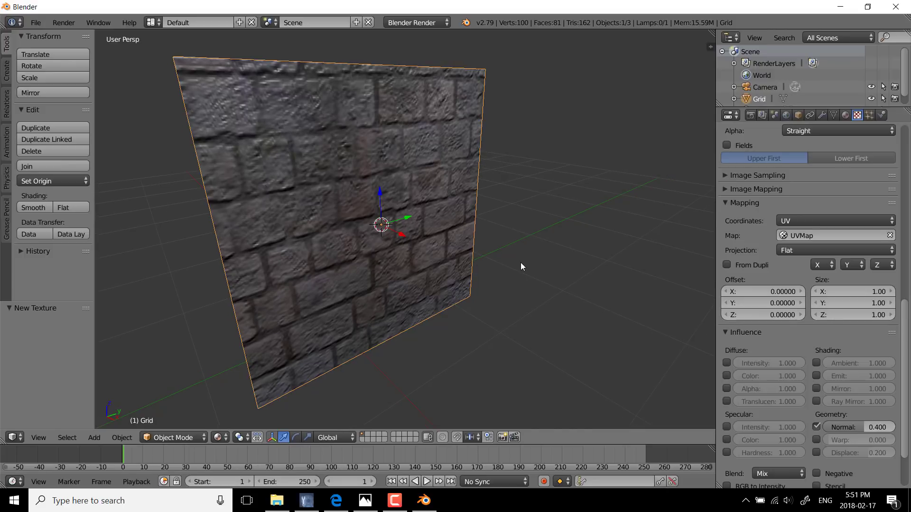
key(Tab)
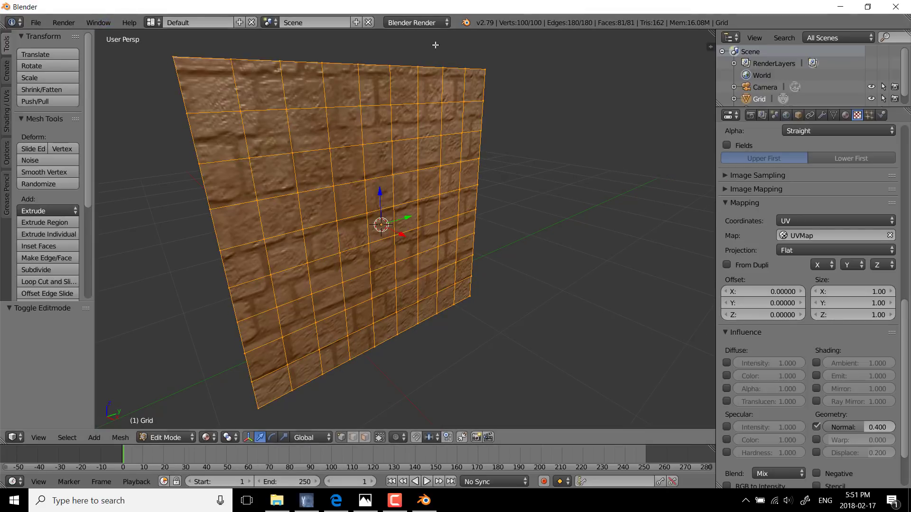
key(Tab)
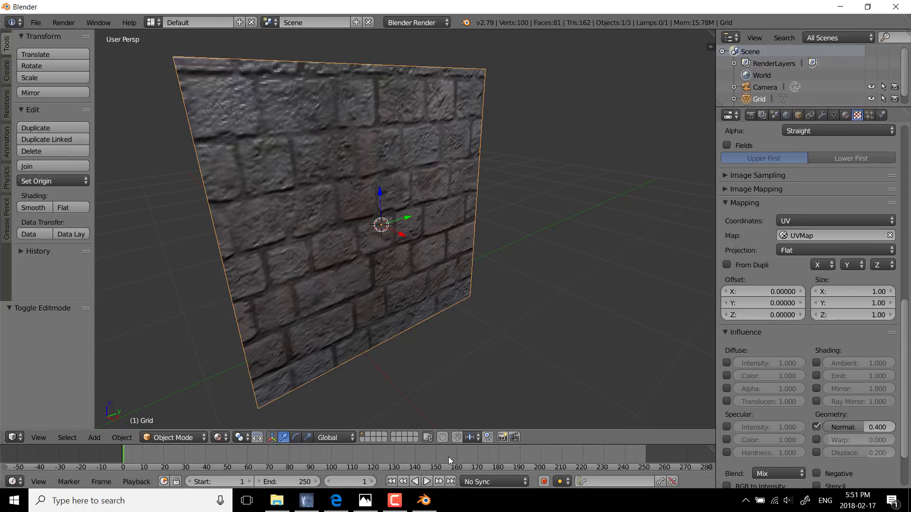
Step: Switch to ModLab, look over its Background settings, and return to the Texture/Sprite settings
click(303, 507)
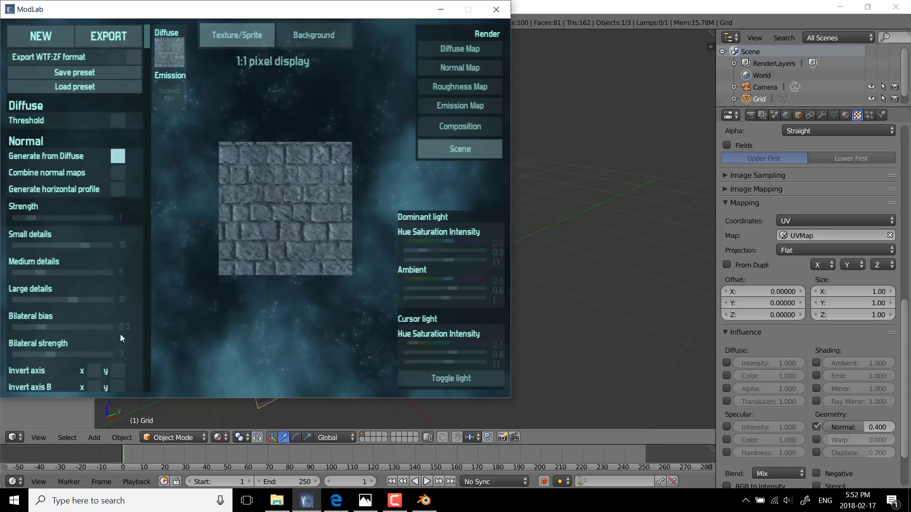
click(313, 39)
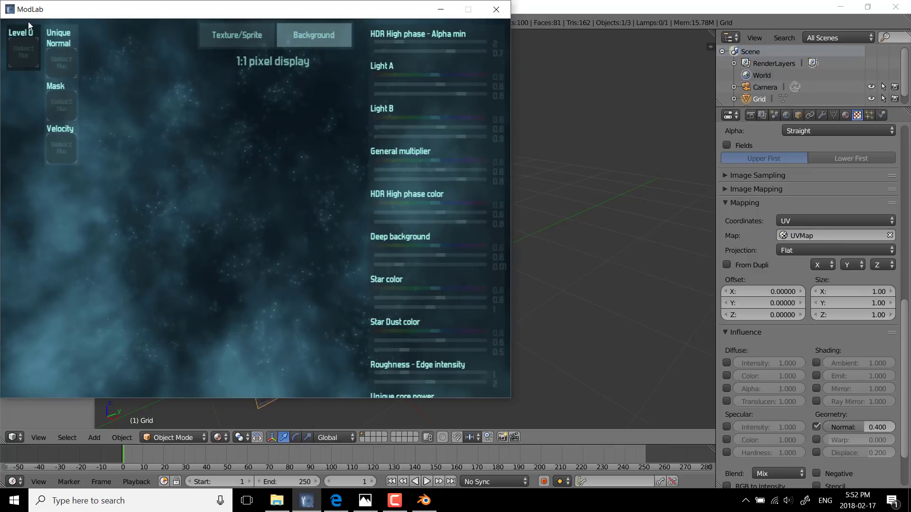
click(255, 42)
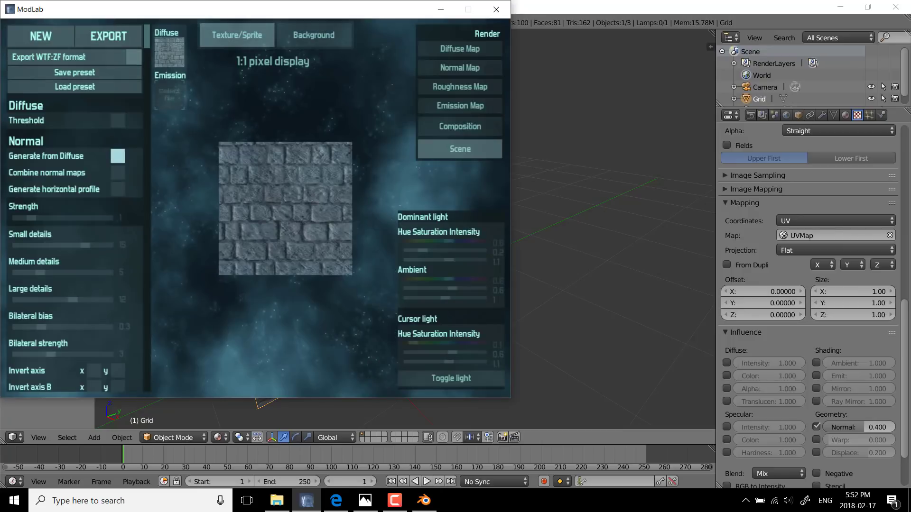
Step: Switch to the Edge browser and view the Steam store page for Wayward Terran Frontier: Zero Falls
click(334, 499)
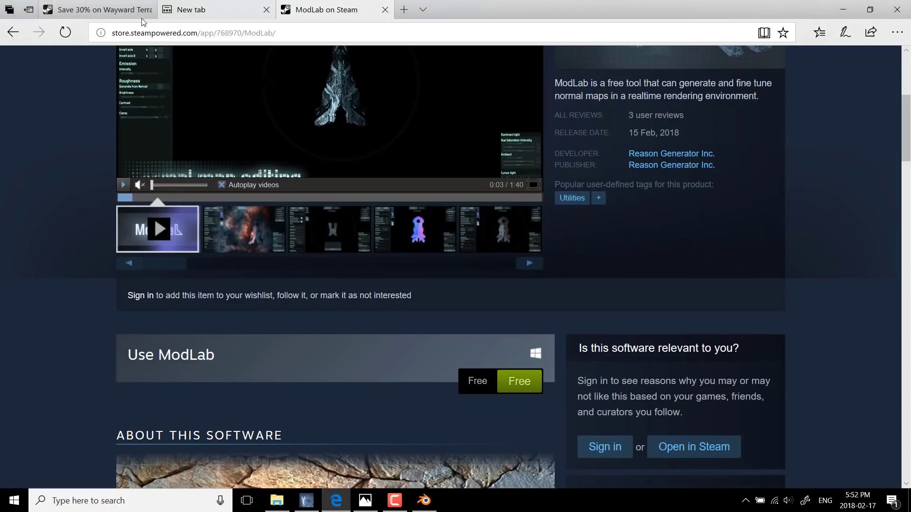
scroll(454, 238, up, 5)
click(95, 10)
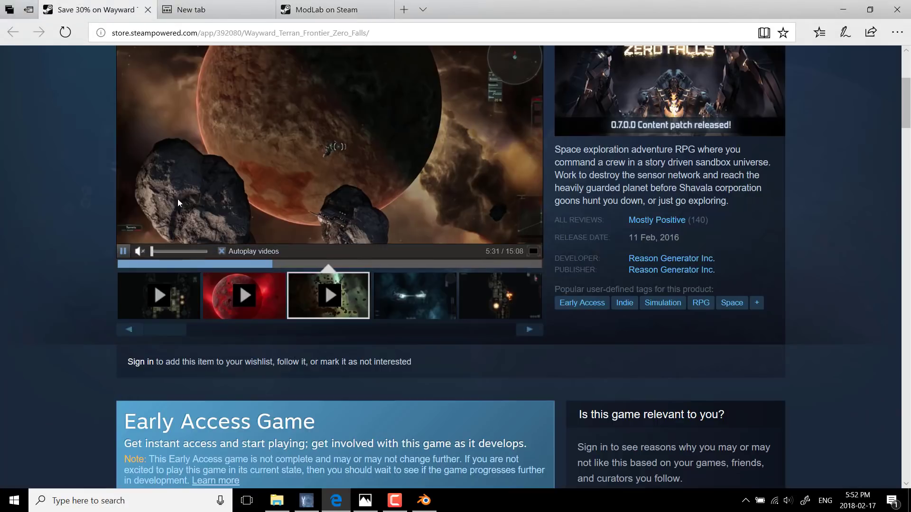
scroll(499, 351, up, 4)
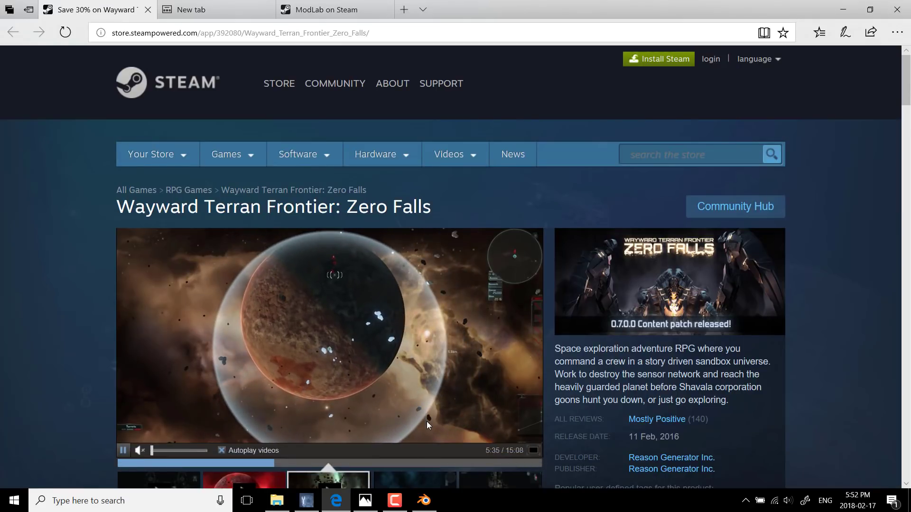
mouse_move(390, 497)
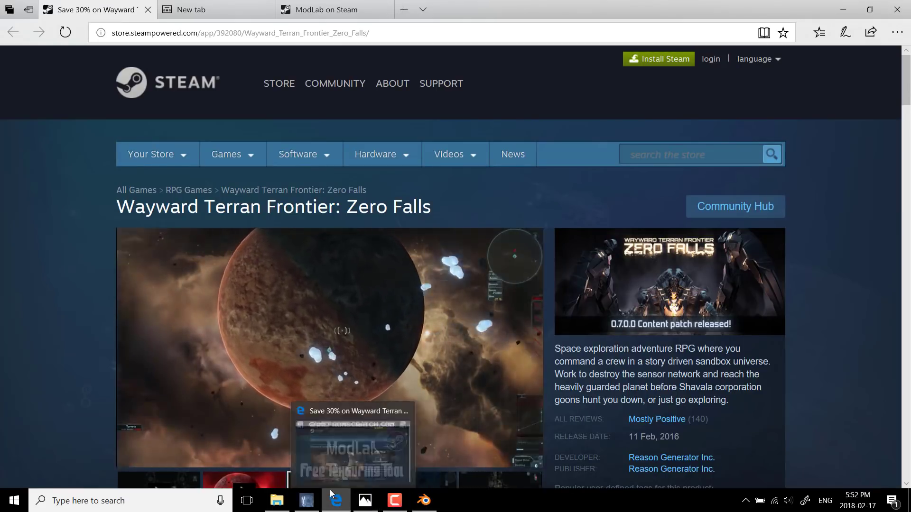
Step: Switch back to ModLab and try moving and resizing its window over the browser
click(299, 505)
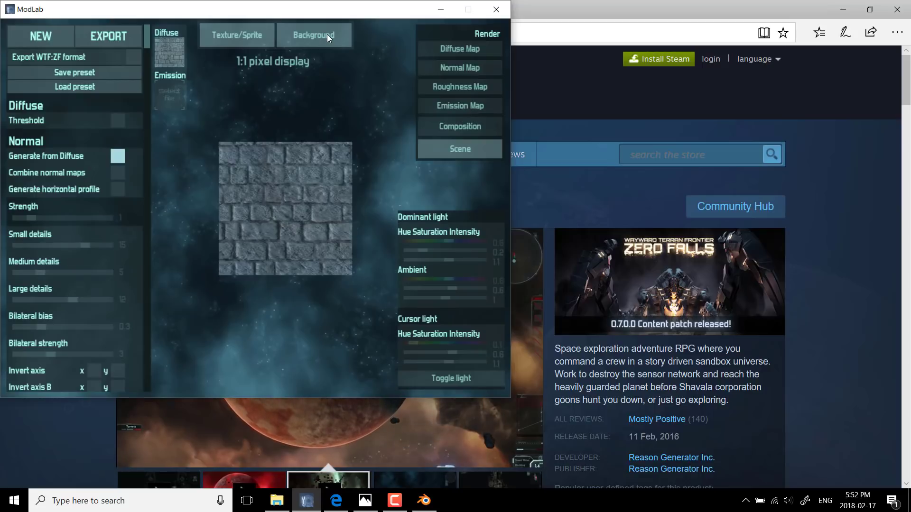
drag(236, 10, 303, 16)
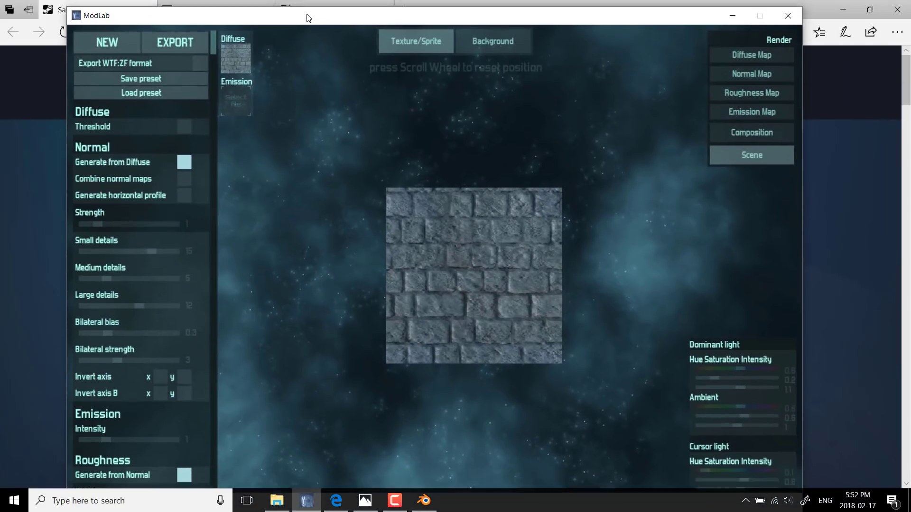
key(super+Left)
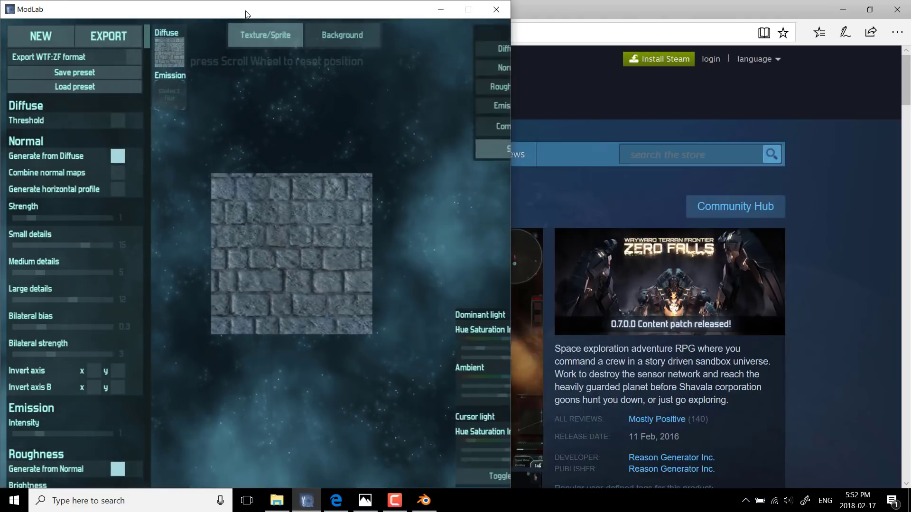
key(super+Up)
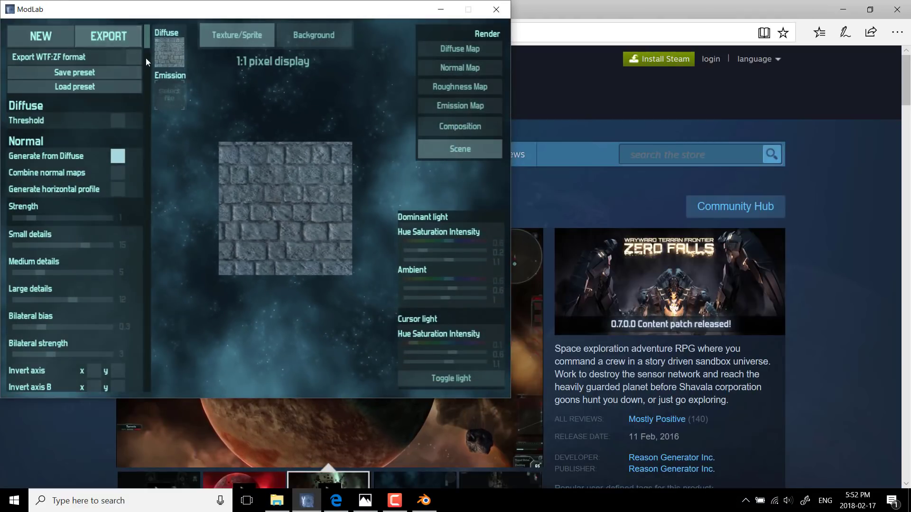
mouse_move(146, 56)
mouse_down()
mouse_move(145, 127)
mouse_move(138, 69)
mouse_up()
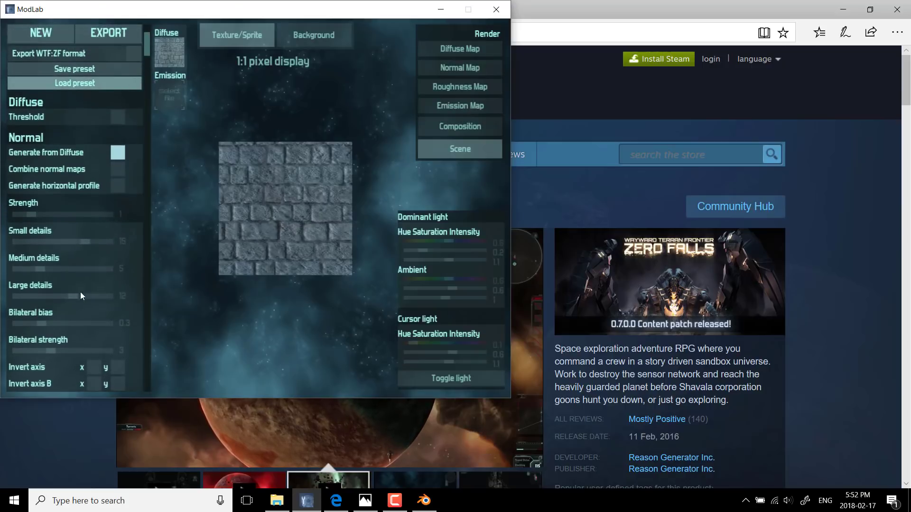
click(492, 16)
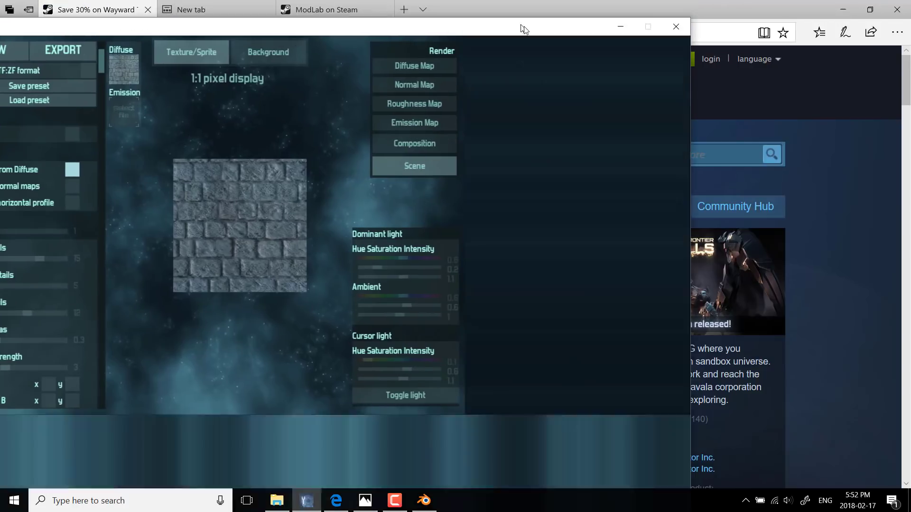